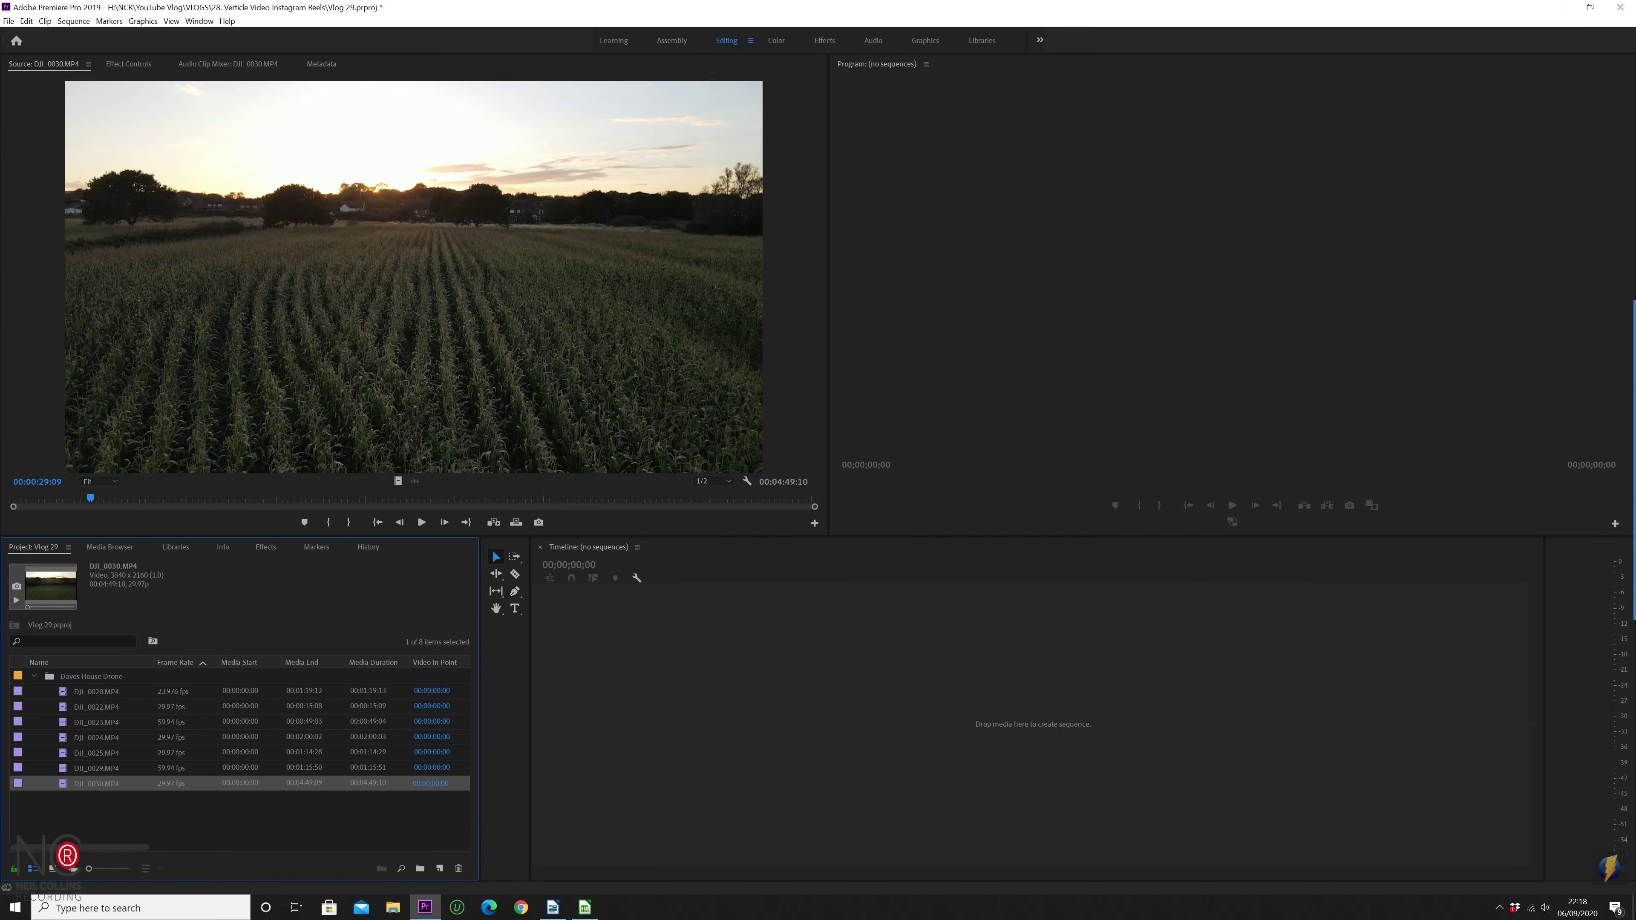
Step: Start a new sequence and set its timebase to 29.97 frames/second
{"action": "left_click", "coordinate": [8, 21]}
{"action": "mouse_move", "coordinate": [25, 35]}
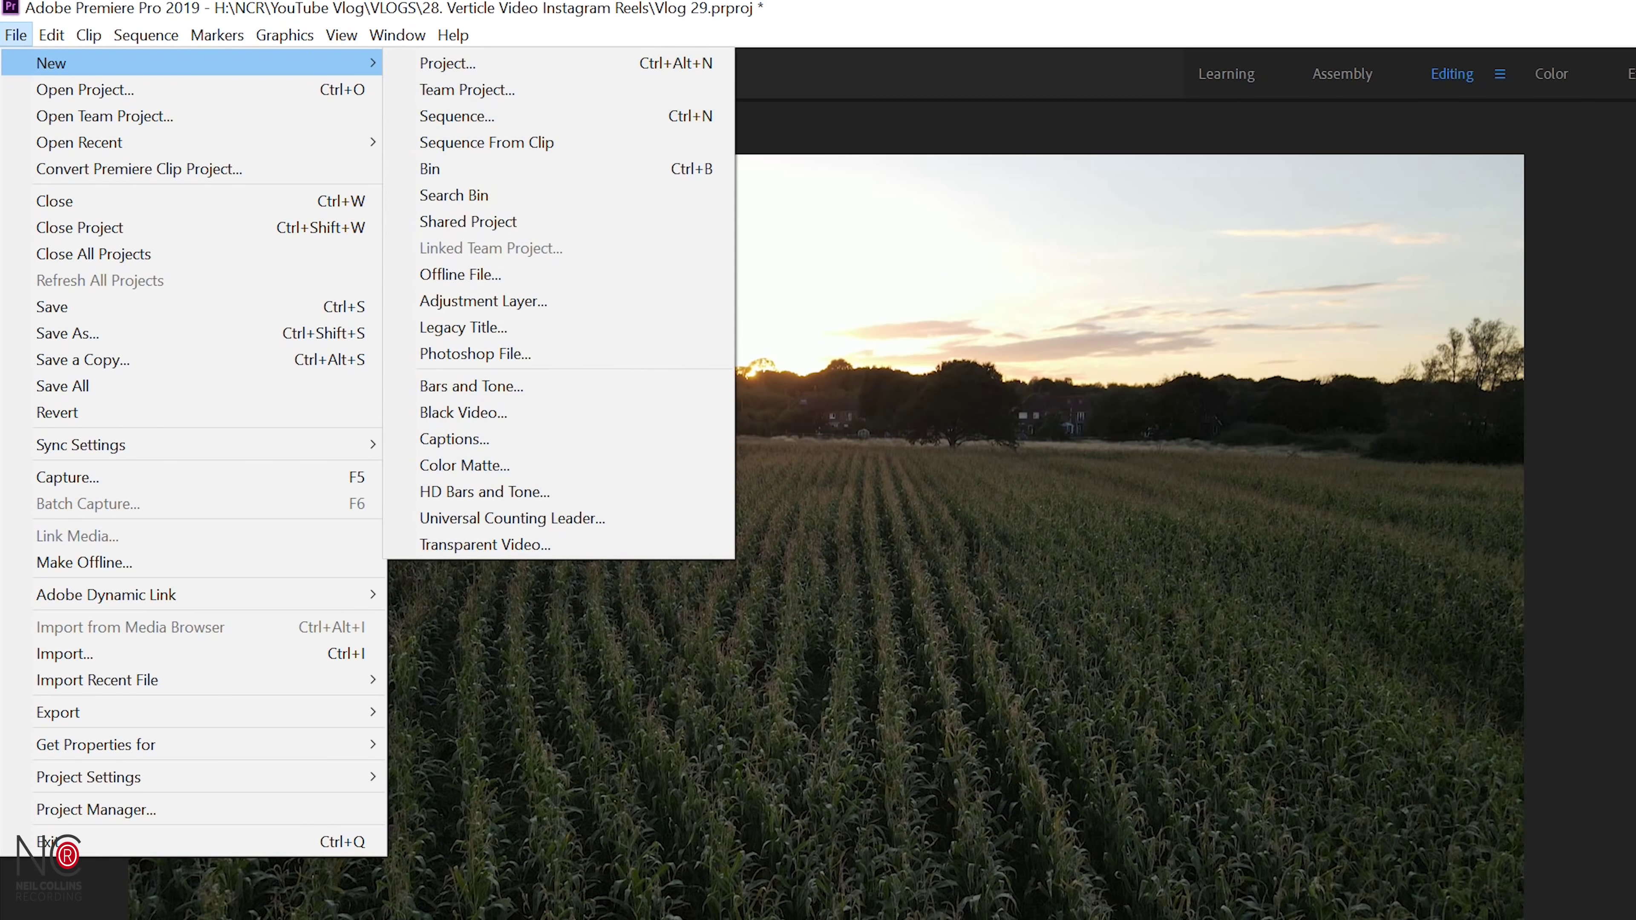
{"action": "left_click", "coordinate": [457, 116]}
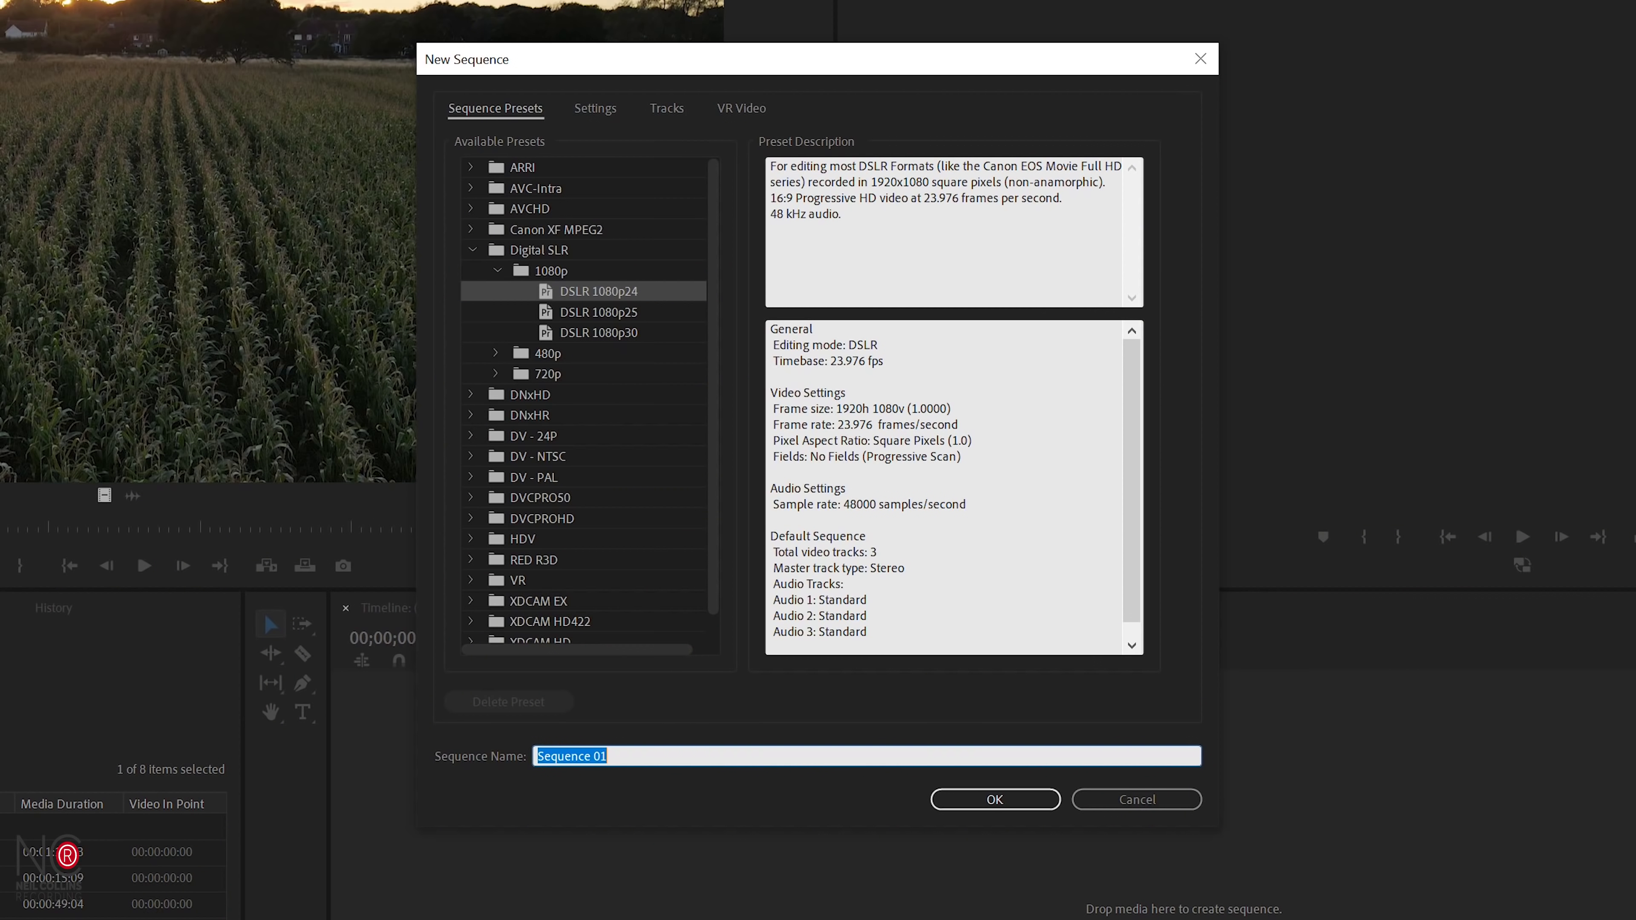
{"action": "left_click", "coordinate": [596, 108]}
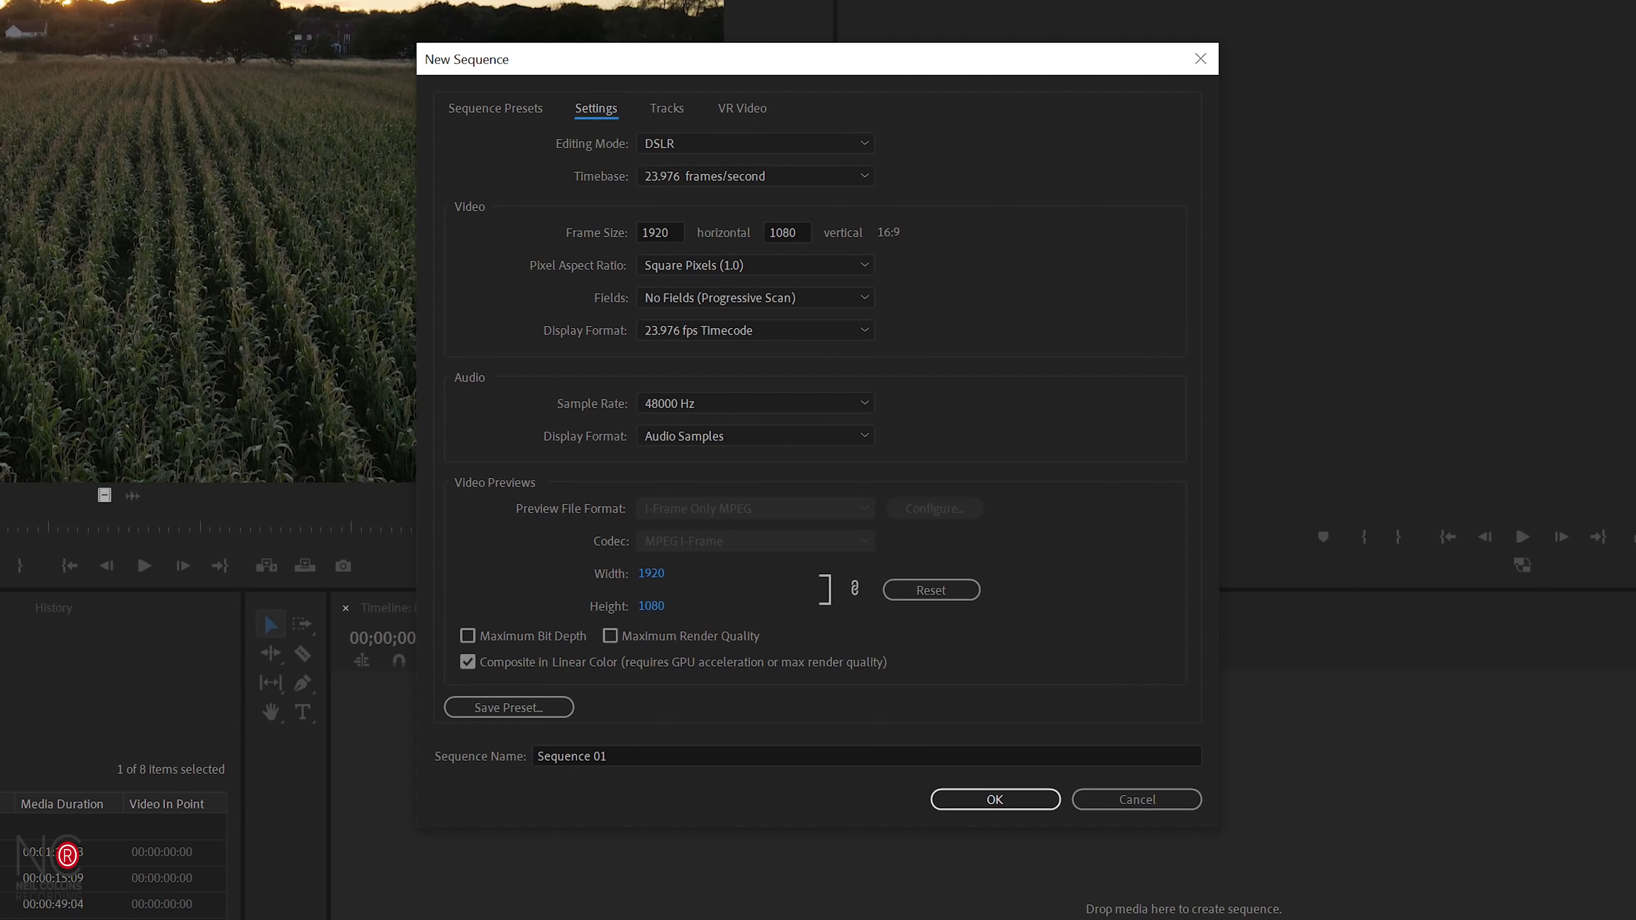
{"action": "left_click", "coordinate": [676, 175]}
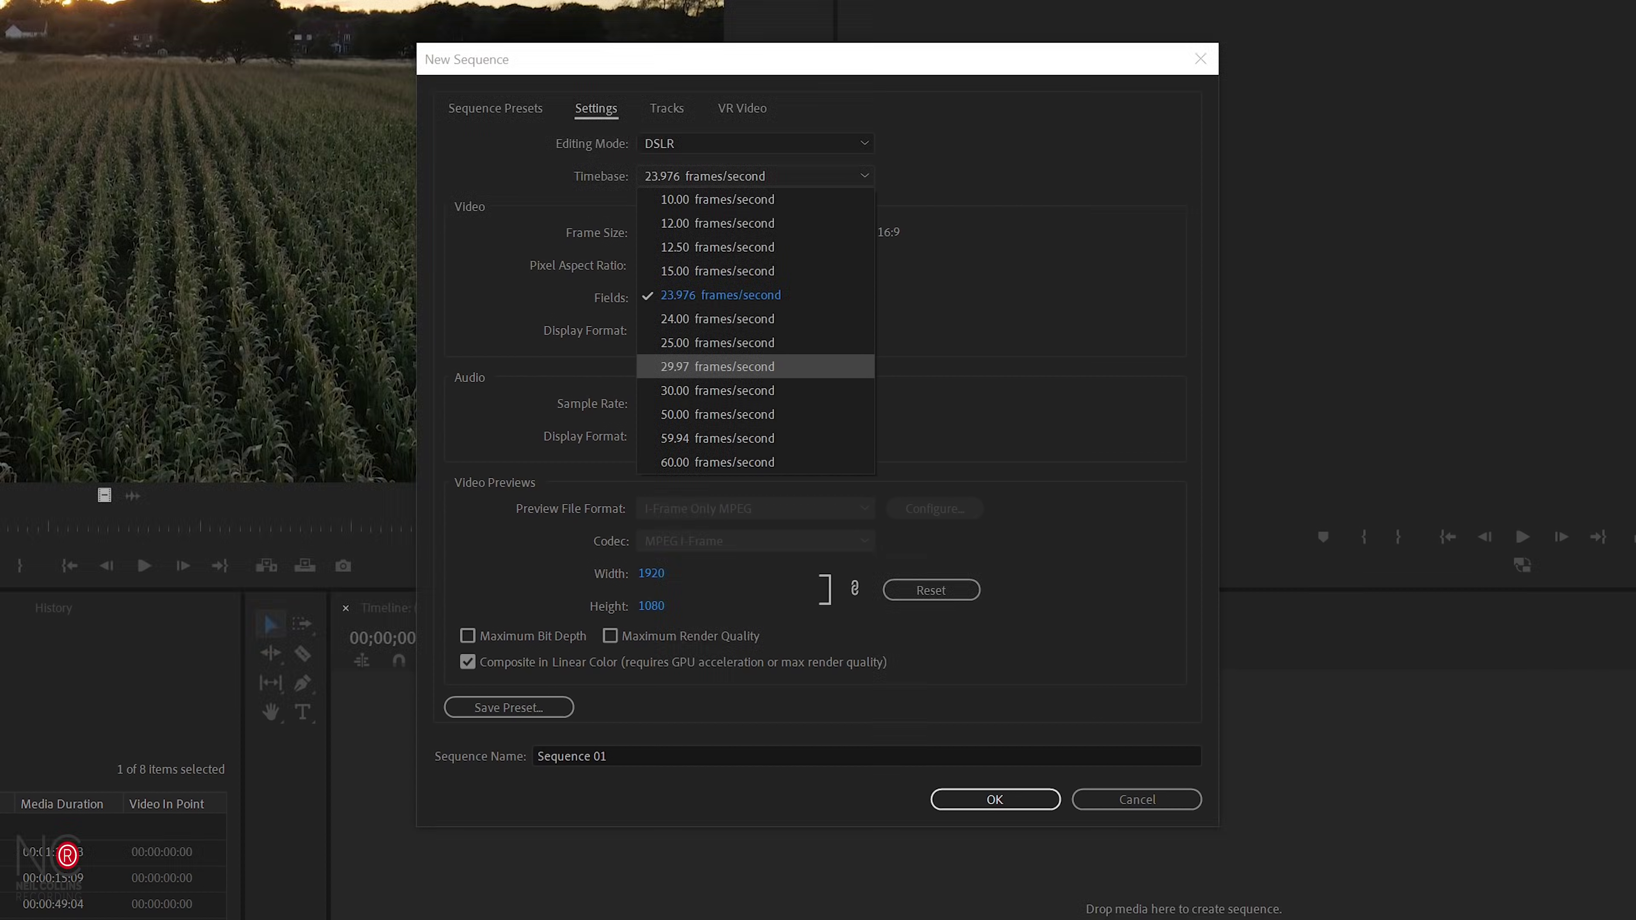
{"action": "left_click", "coordinate": [717, 366]}
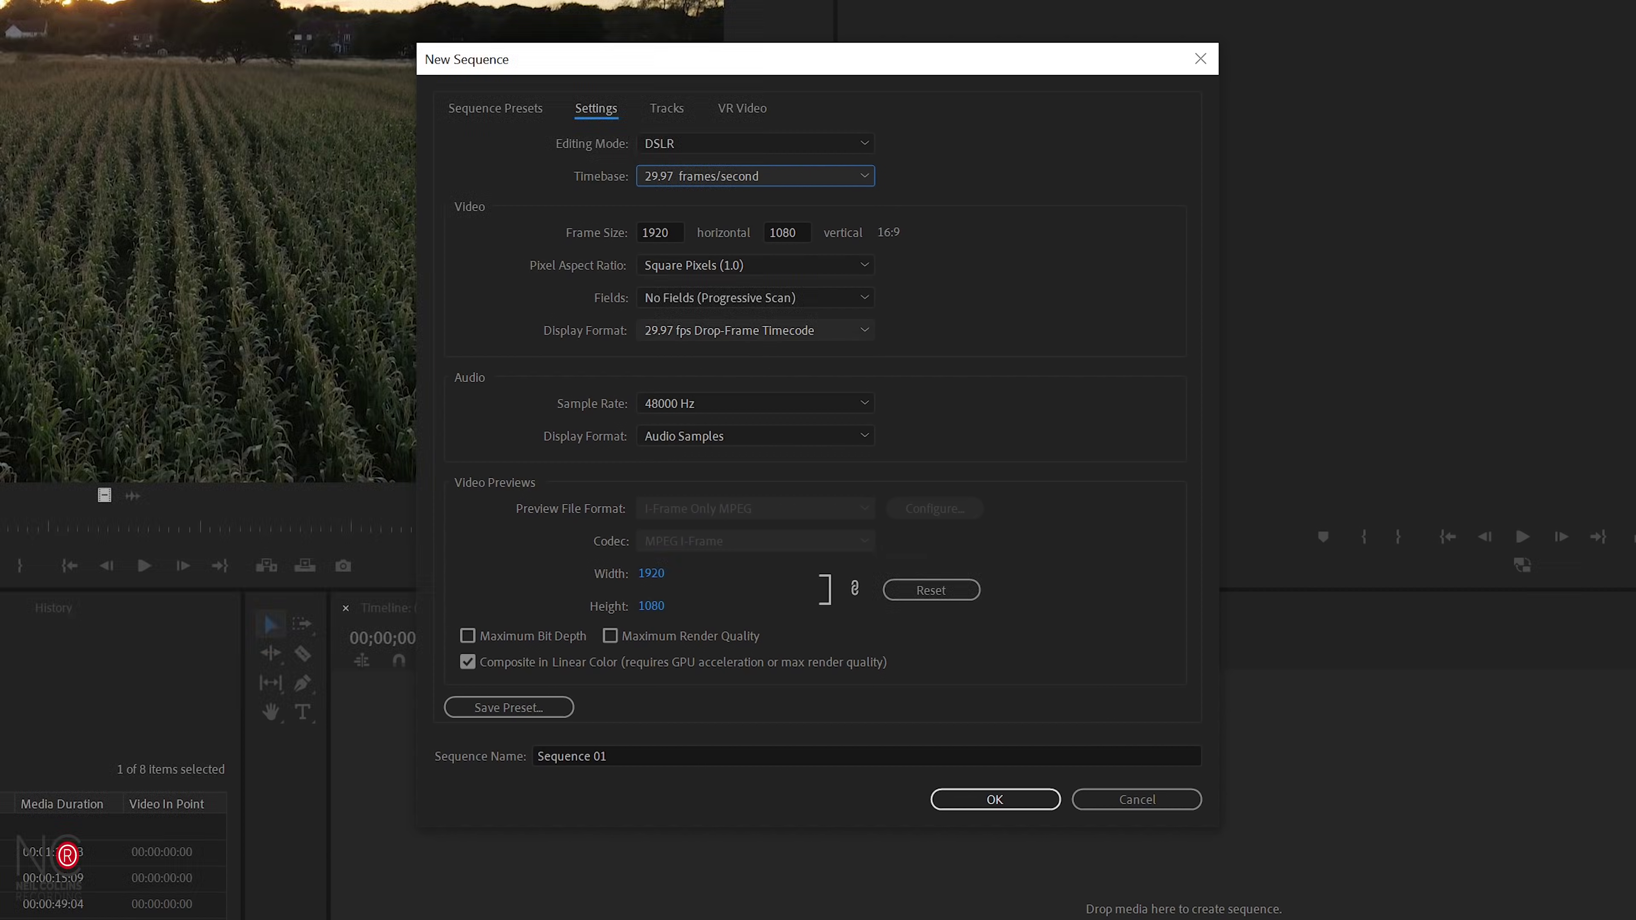
Step: Set the new sequence's frame size to 480 horizontal by 852 vertical
{"action": "double_click", "coordinate": [665, 226]}
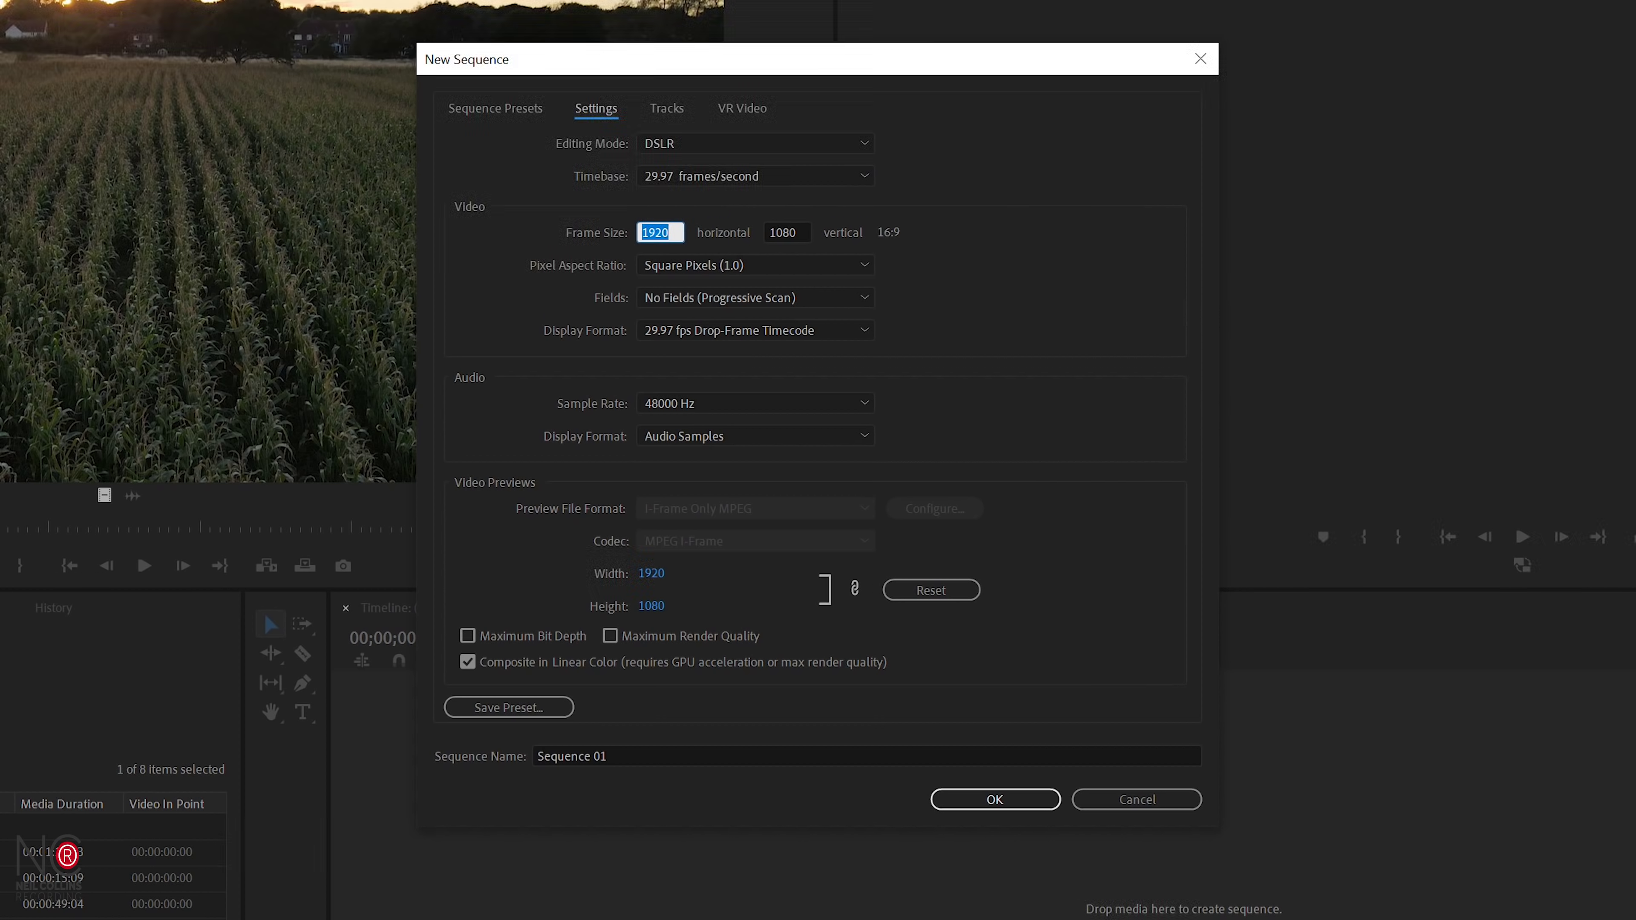
{"action": "type", "text": "480"}
{"action": "key", "text": "Tab"}
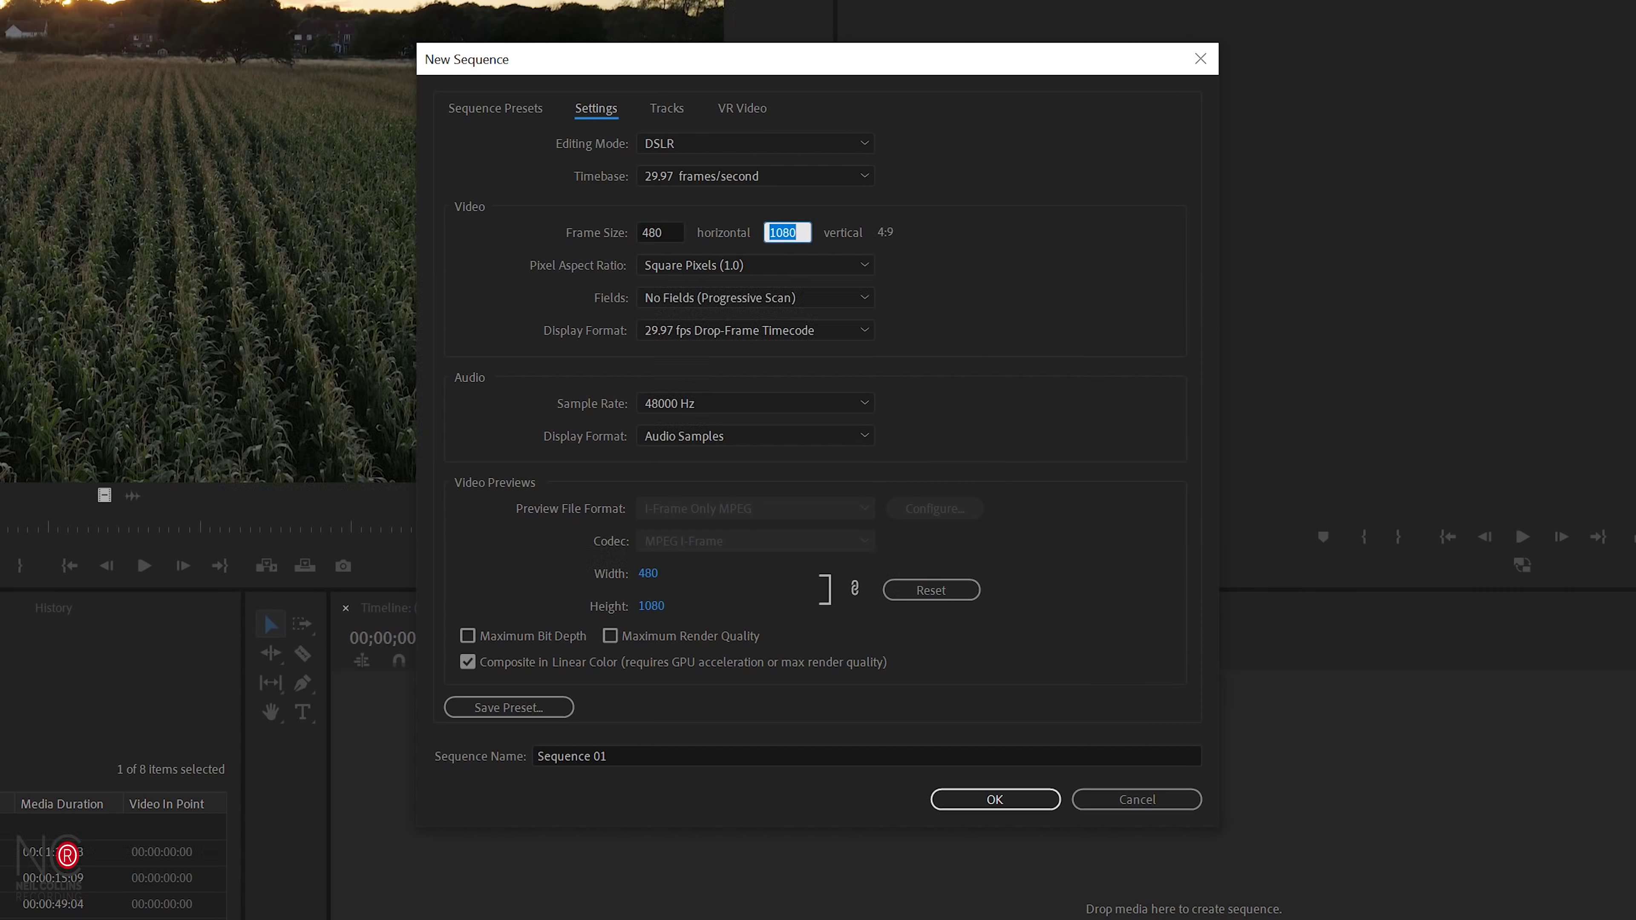
{"action": "type", "text": "852"}
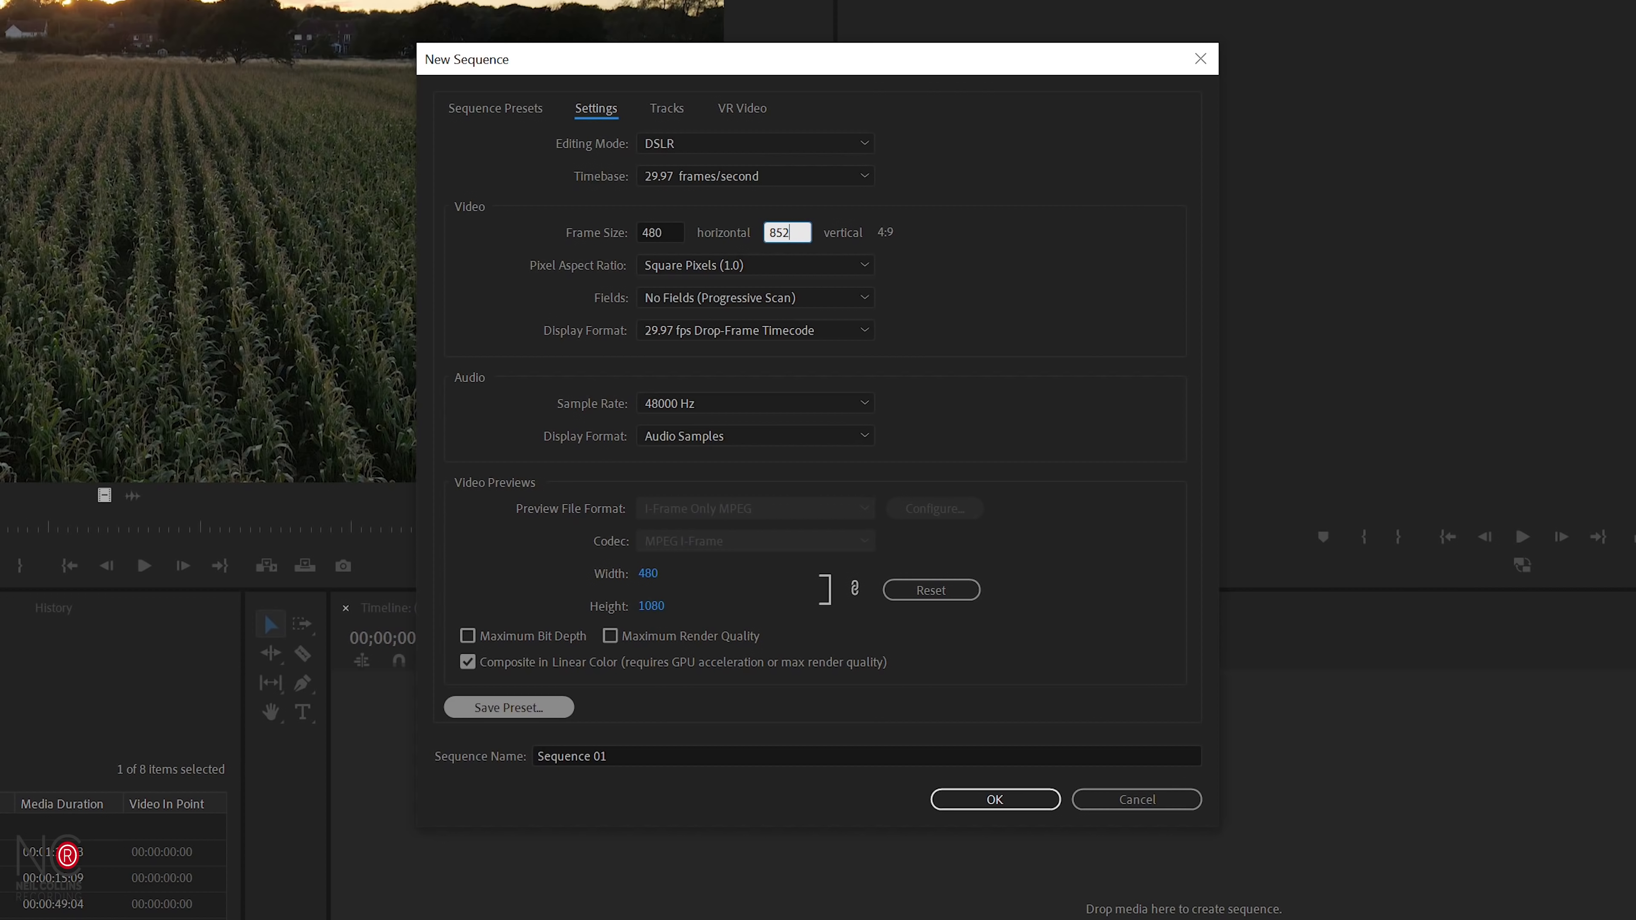
Step: Save the sequence settings as a preset named "Instagram Verticle"
{"action": "left_click", "coordinate": [508, 706]}
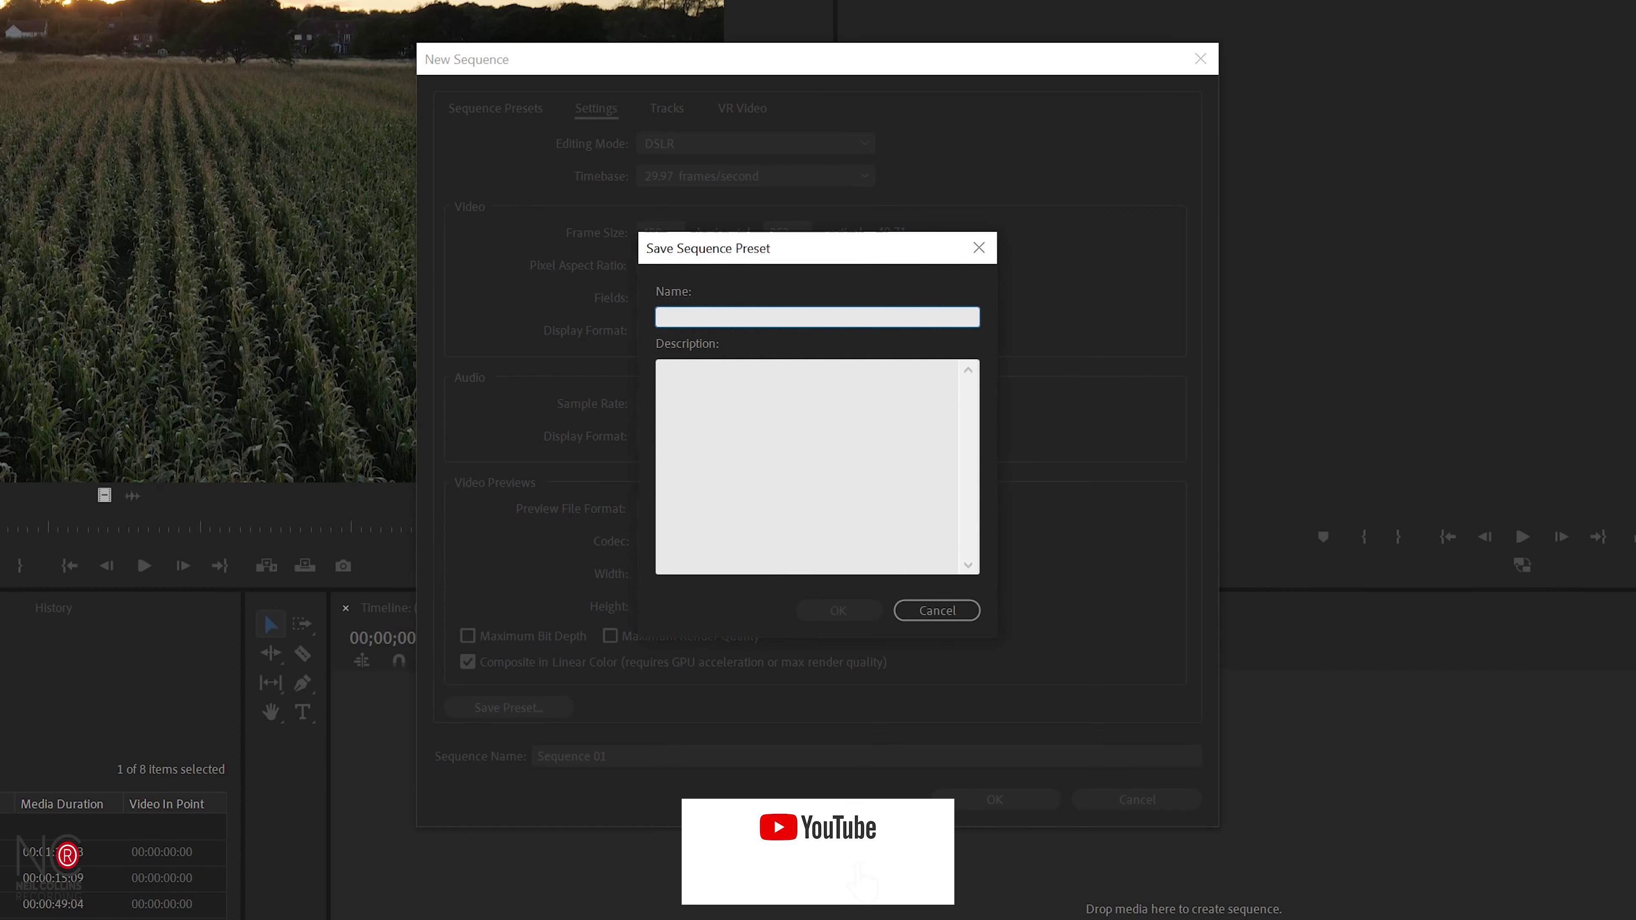
{"action": "left_click", "coordinate": [745, 303]}
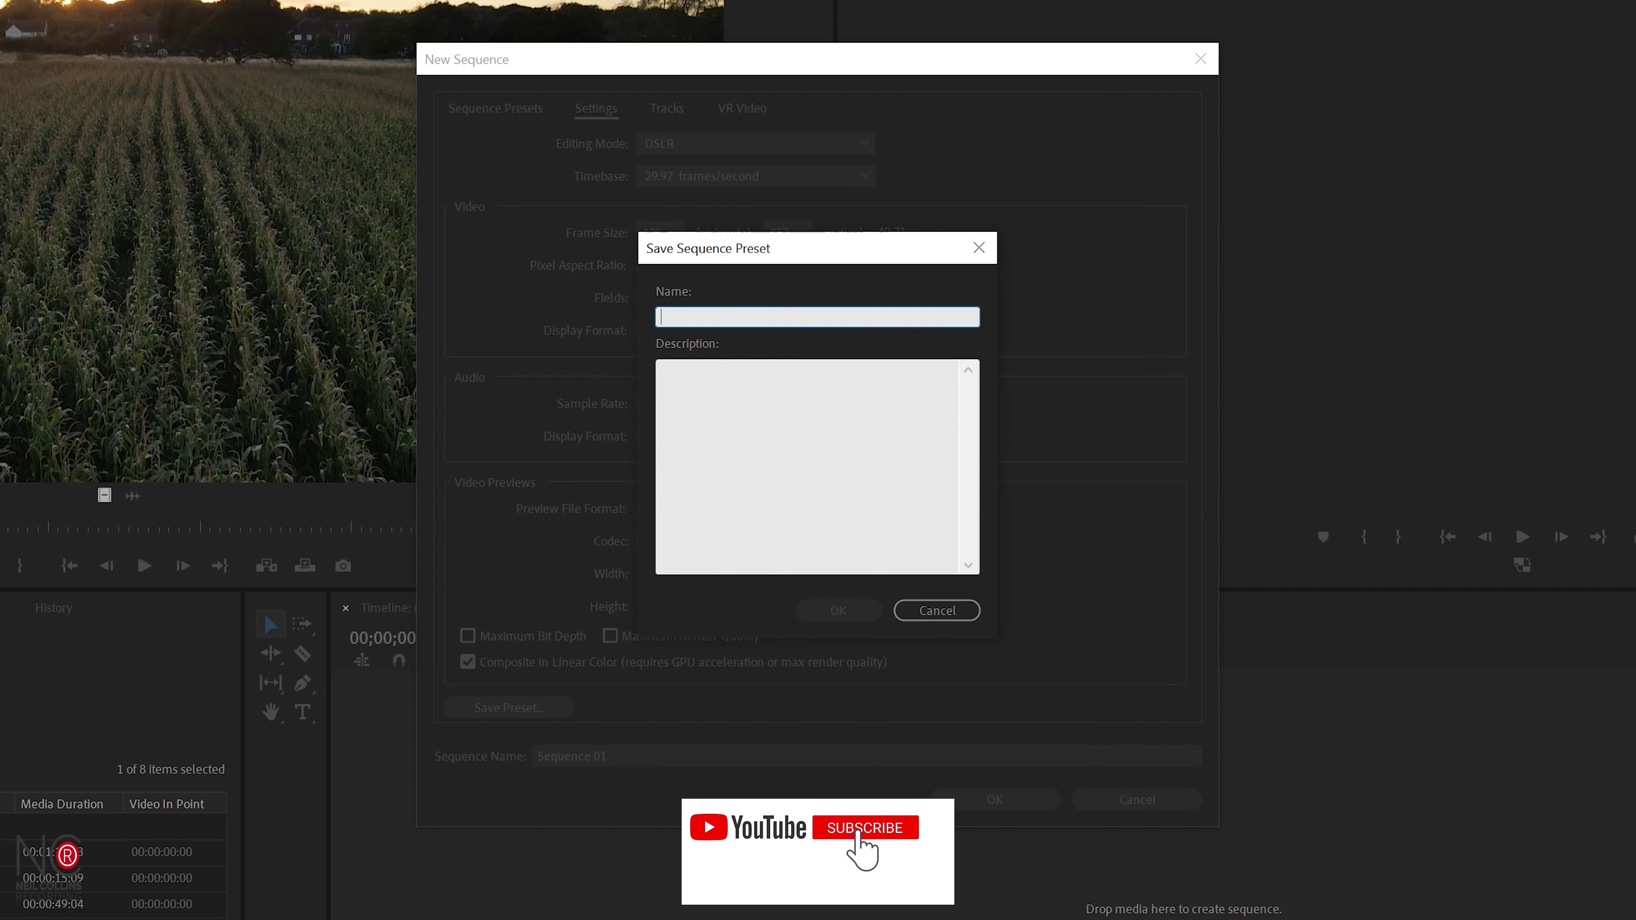
{"action": "type", "text": "Instagram Verticle"}
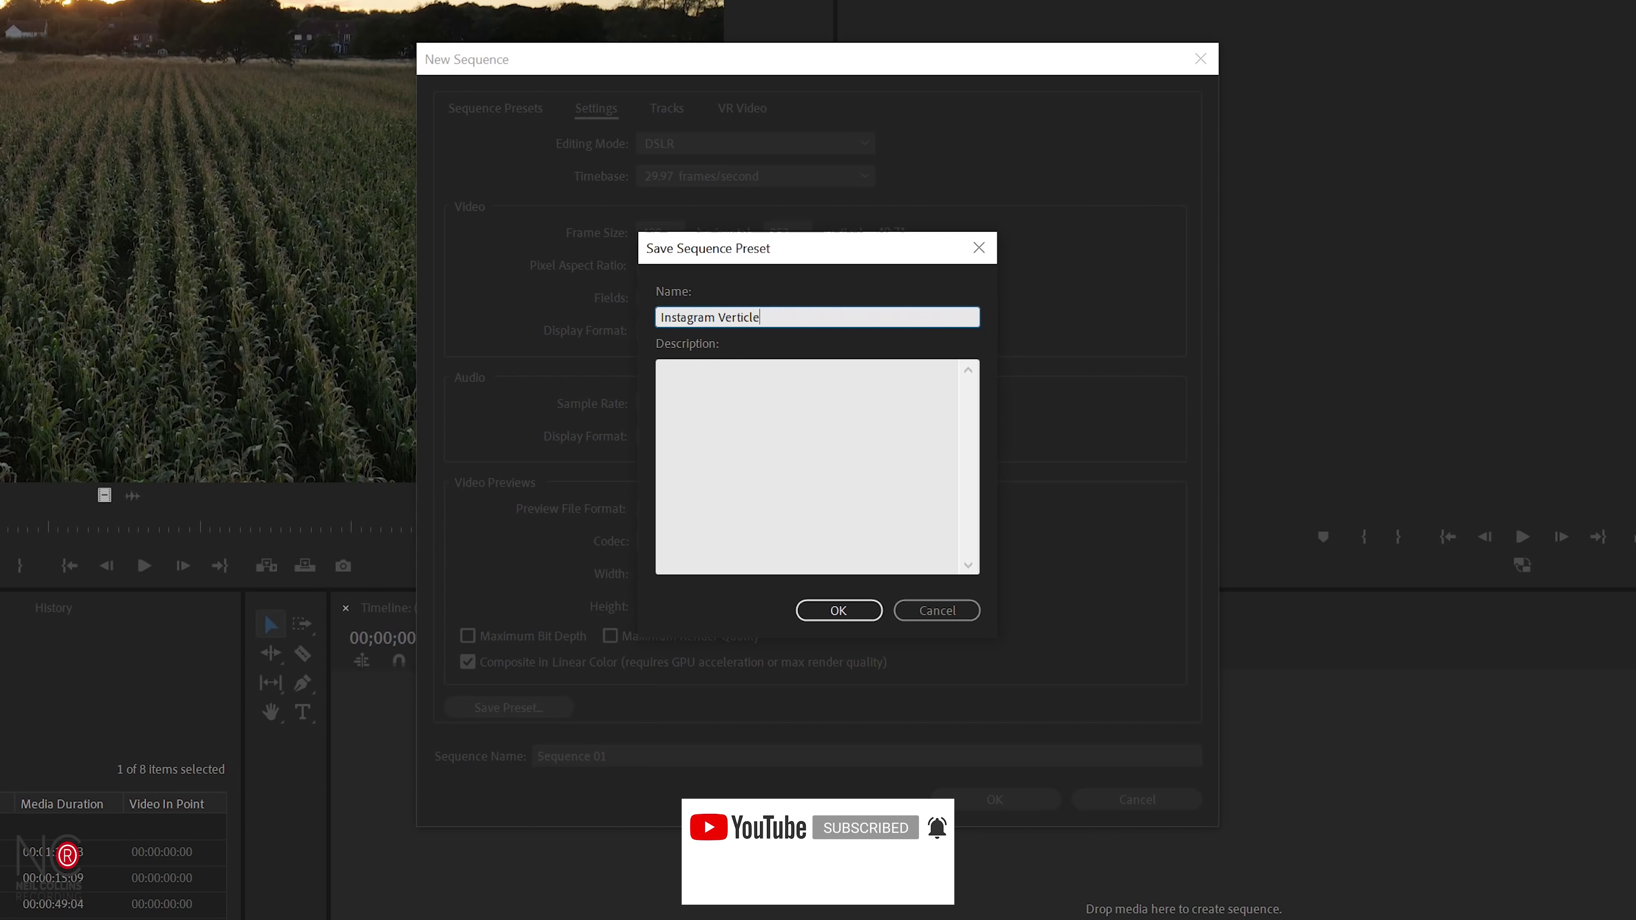
{"action": "key", "text": "Return"}
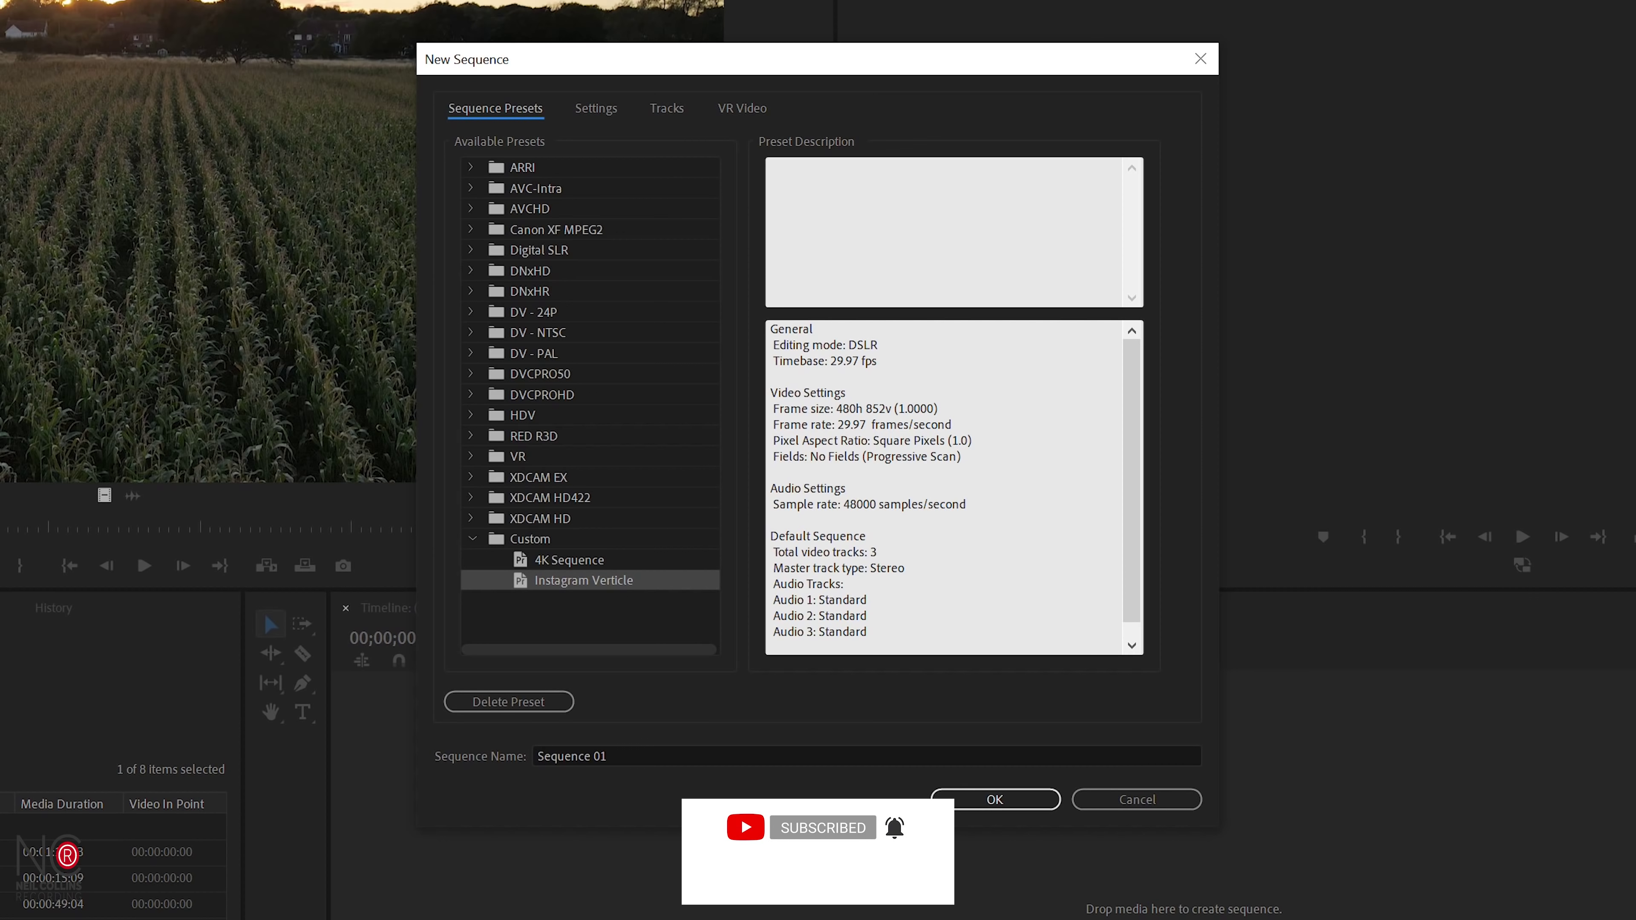
Step: Name the sequence "Daves House" and create it from the Instagram Verticle preset
{"action": "left_click", "coordinate": [630, 750]}
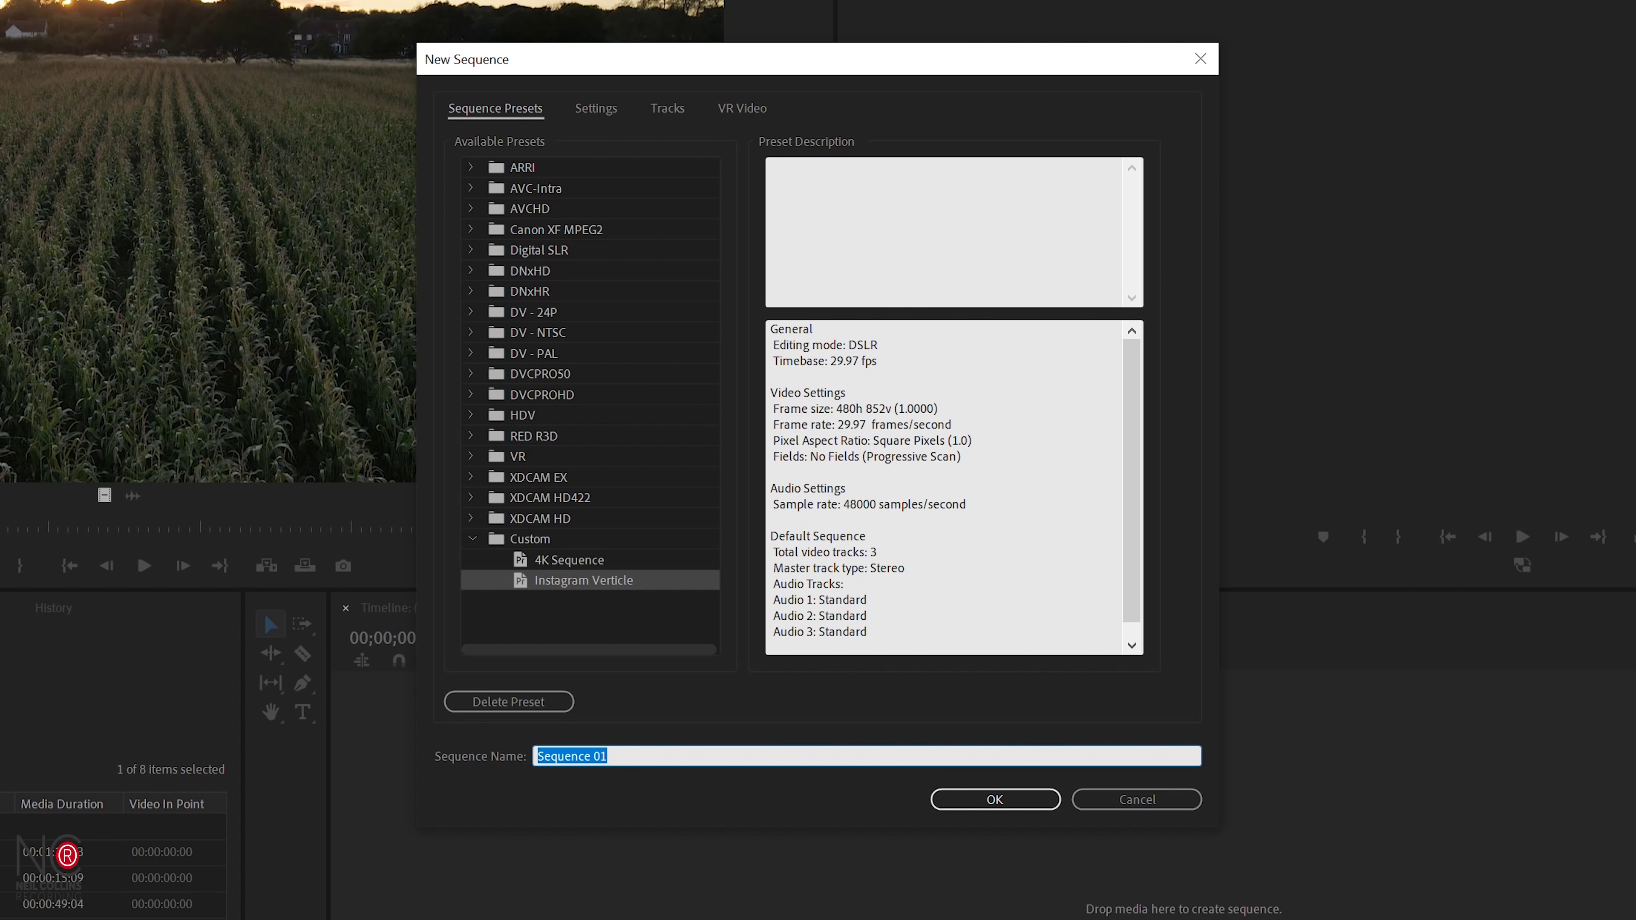
{"action": "type", "text": "Daves House"}
{"action": "key", "text": "Return"}
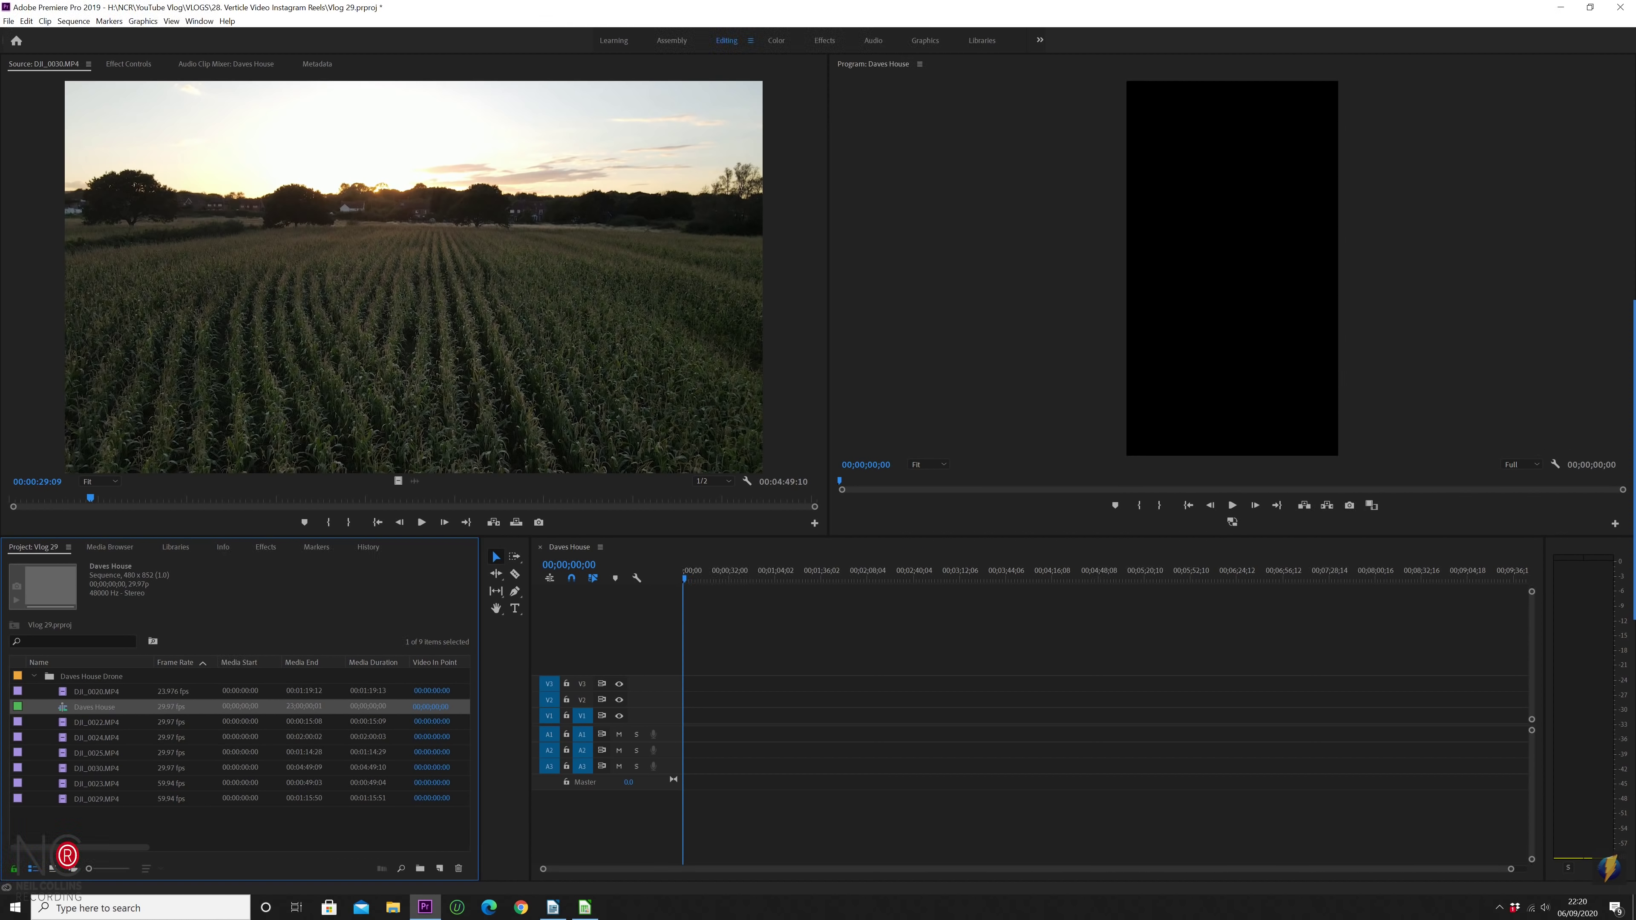
Step: Place the clip DJI_0030.MP4 on video track V1 at the start of the Daves House sequence
{"action": "left_click", "coordinate": [91, 768]}
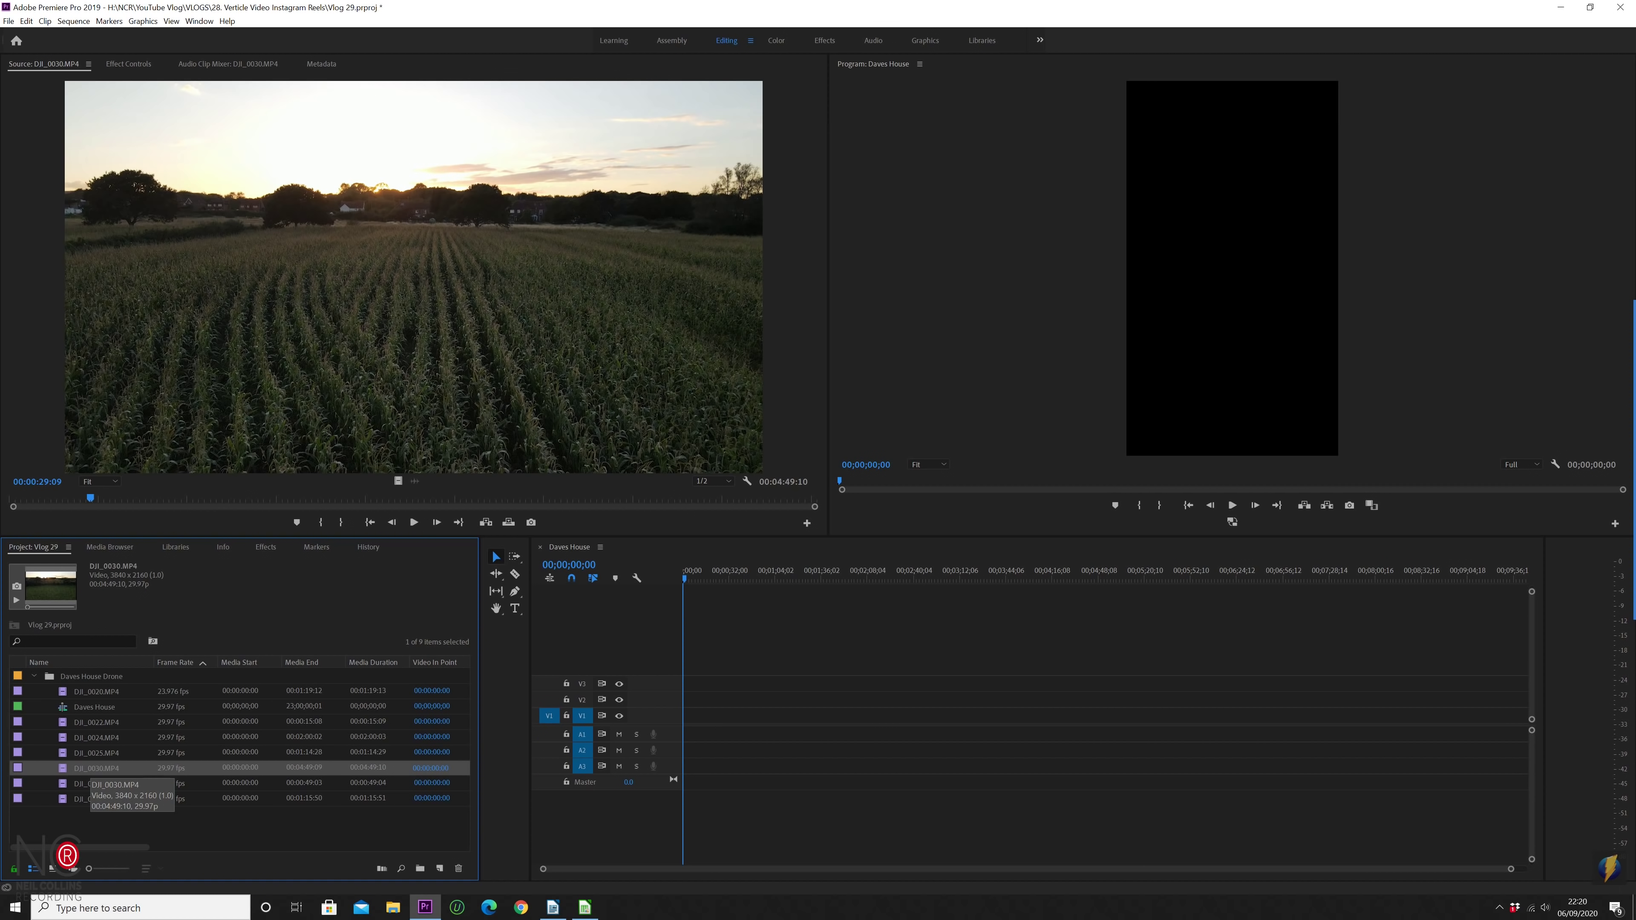
{"action": "left_click_drag", "start_coordinate": [90, 768], "coordinate": [687, 715]}
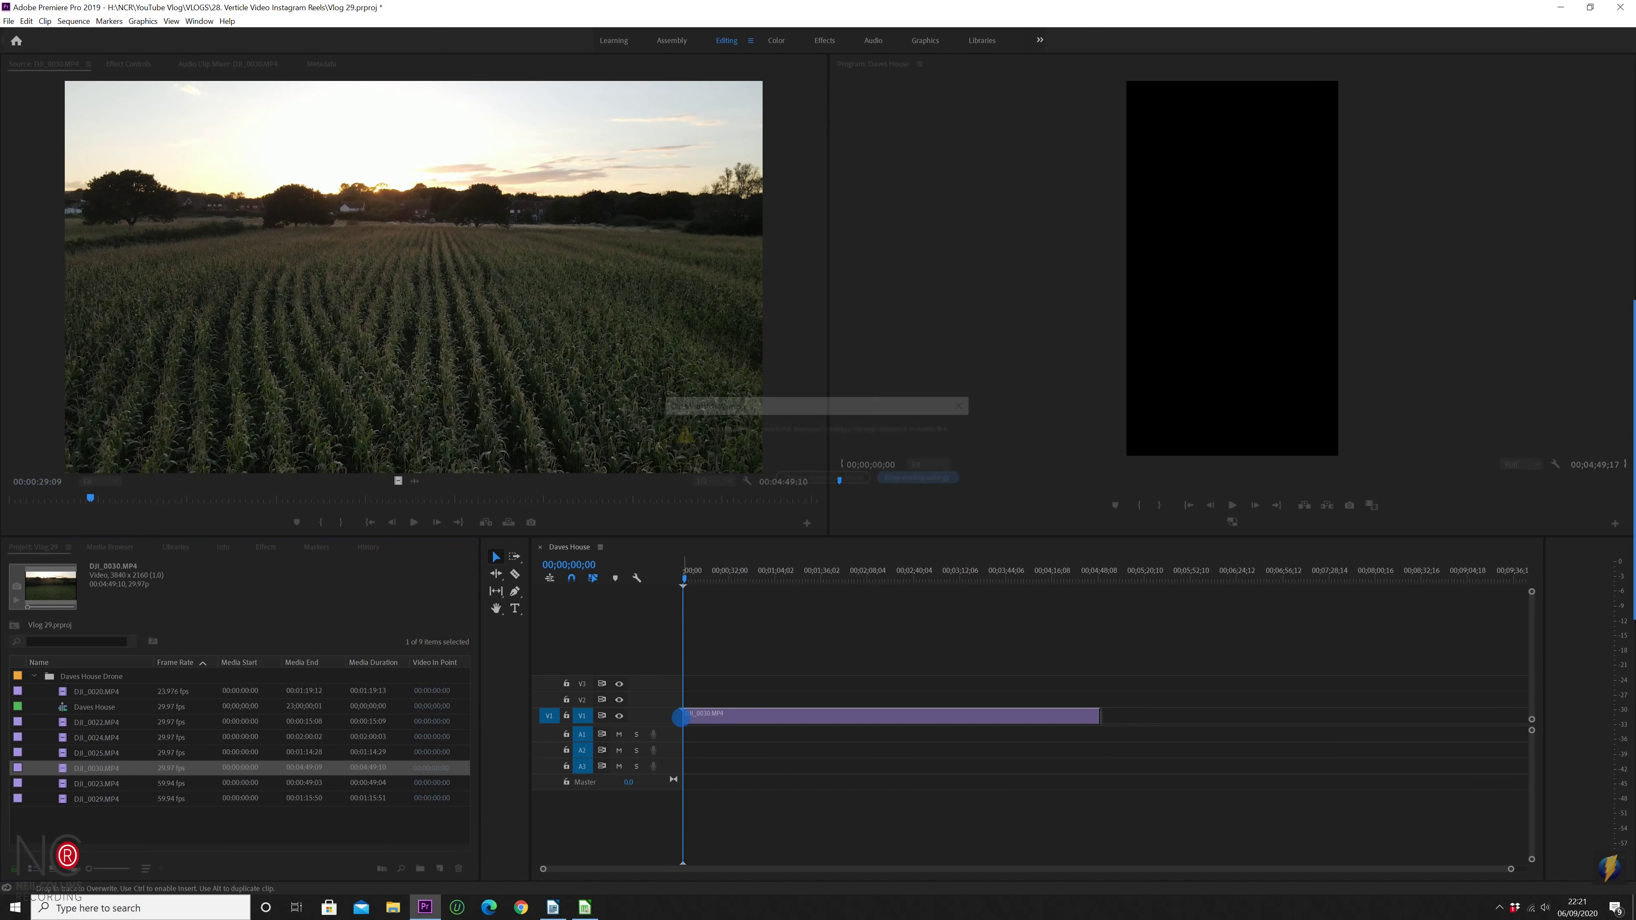
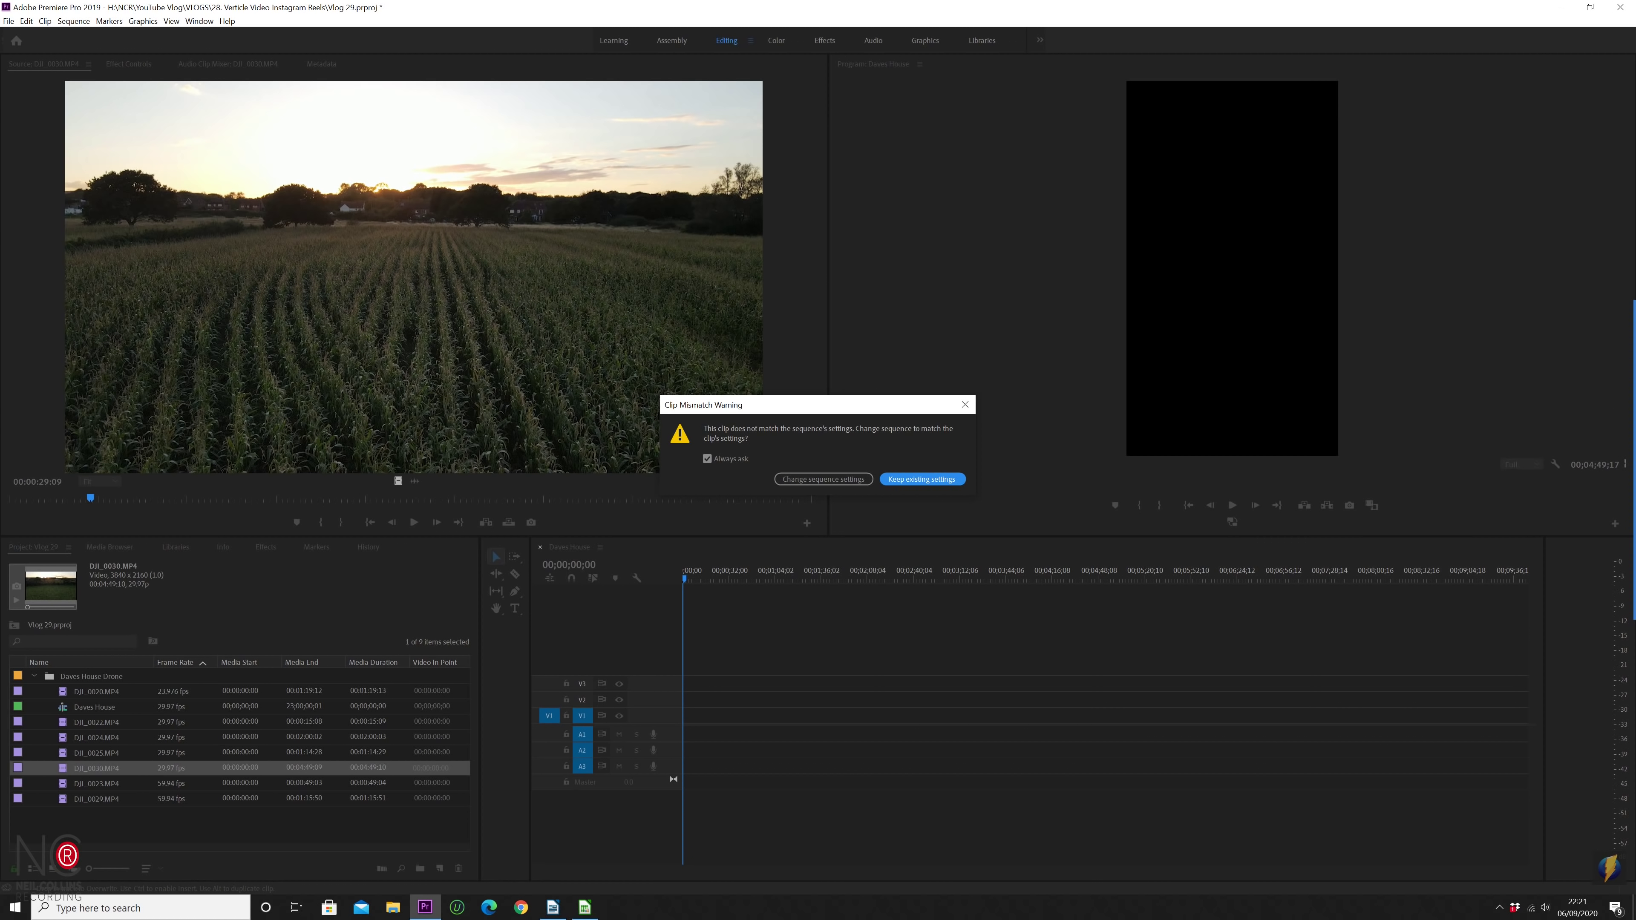
Step: Keep the existing sequence settings for the mismatched clip and move the playhead to 00;00;40;23
{"action": "key", "text": "Return"}
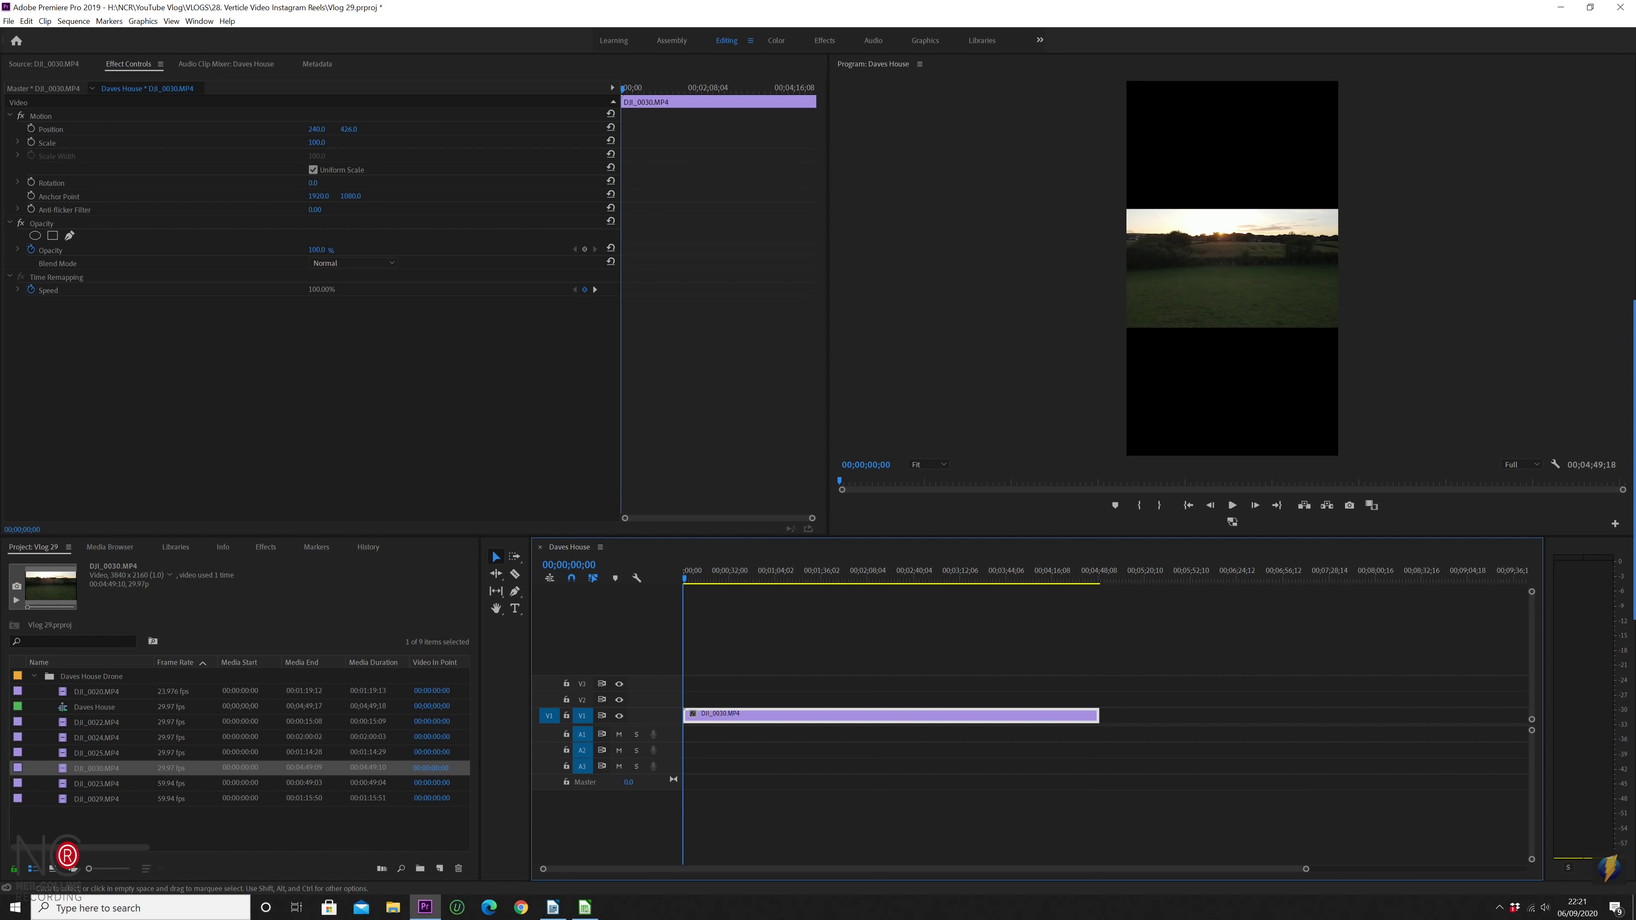
{"action": "left_click_drag", "start_coordinate": [684, 576], "coordinate": [789, 578]}
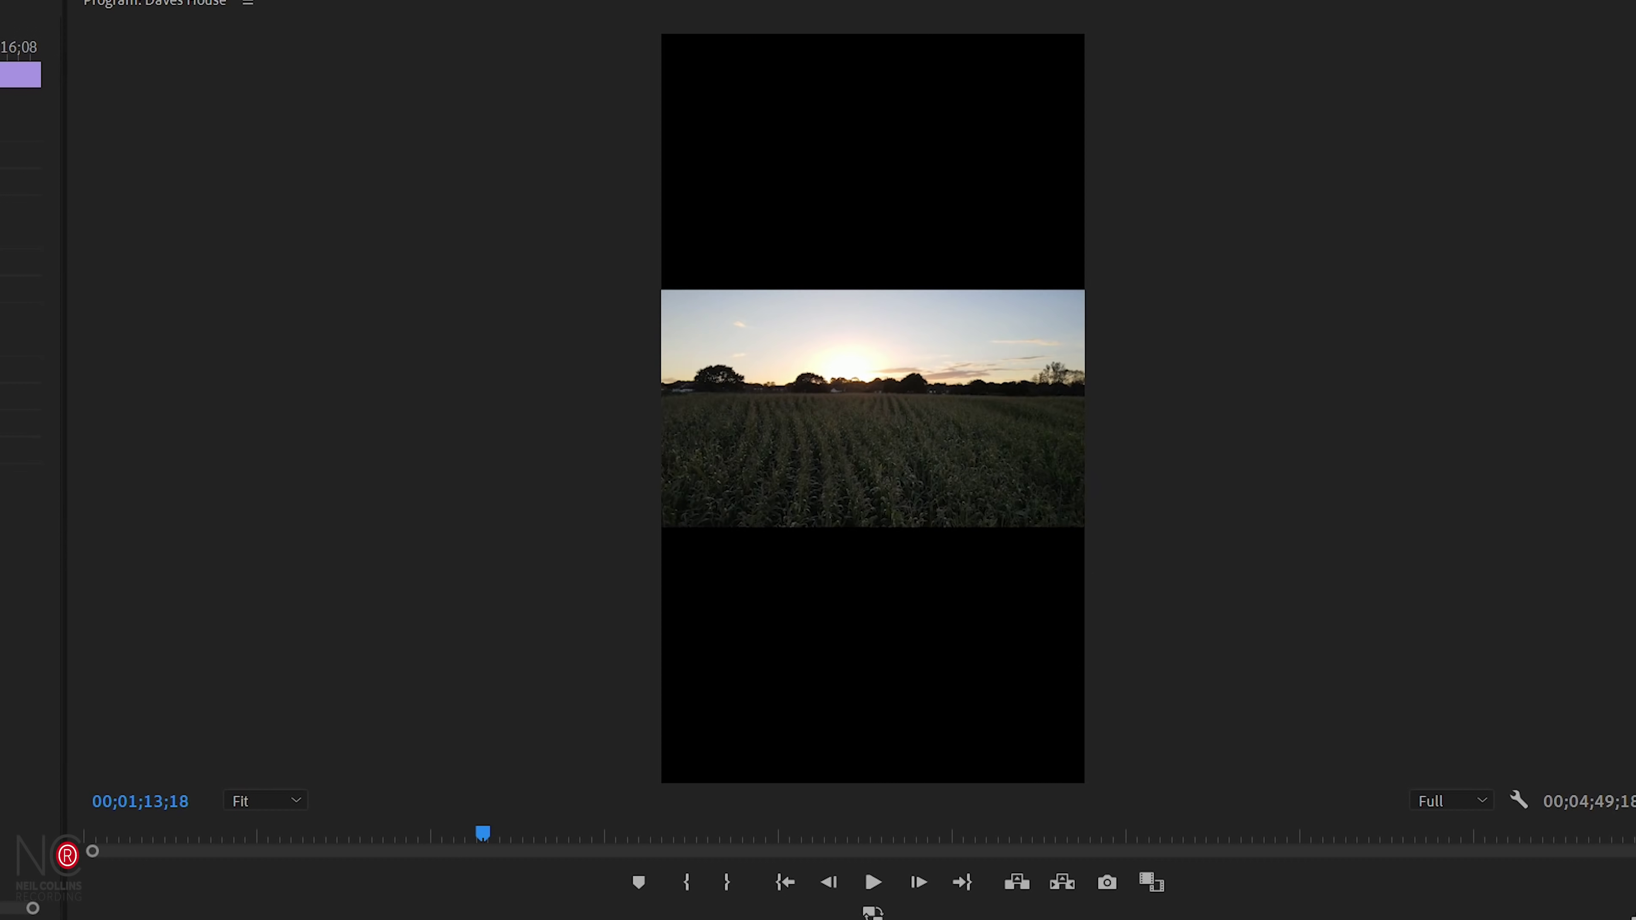
{"action": "left_click_drag", "start_coordinate": [482, 833], "coordinate": [305, 833]}
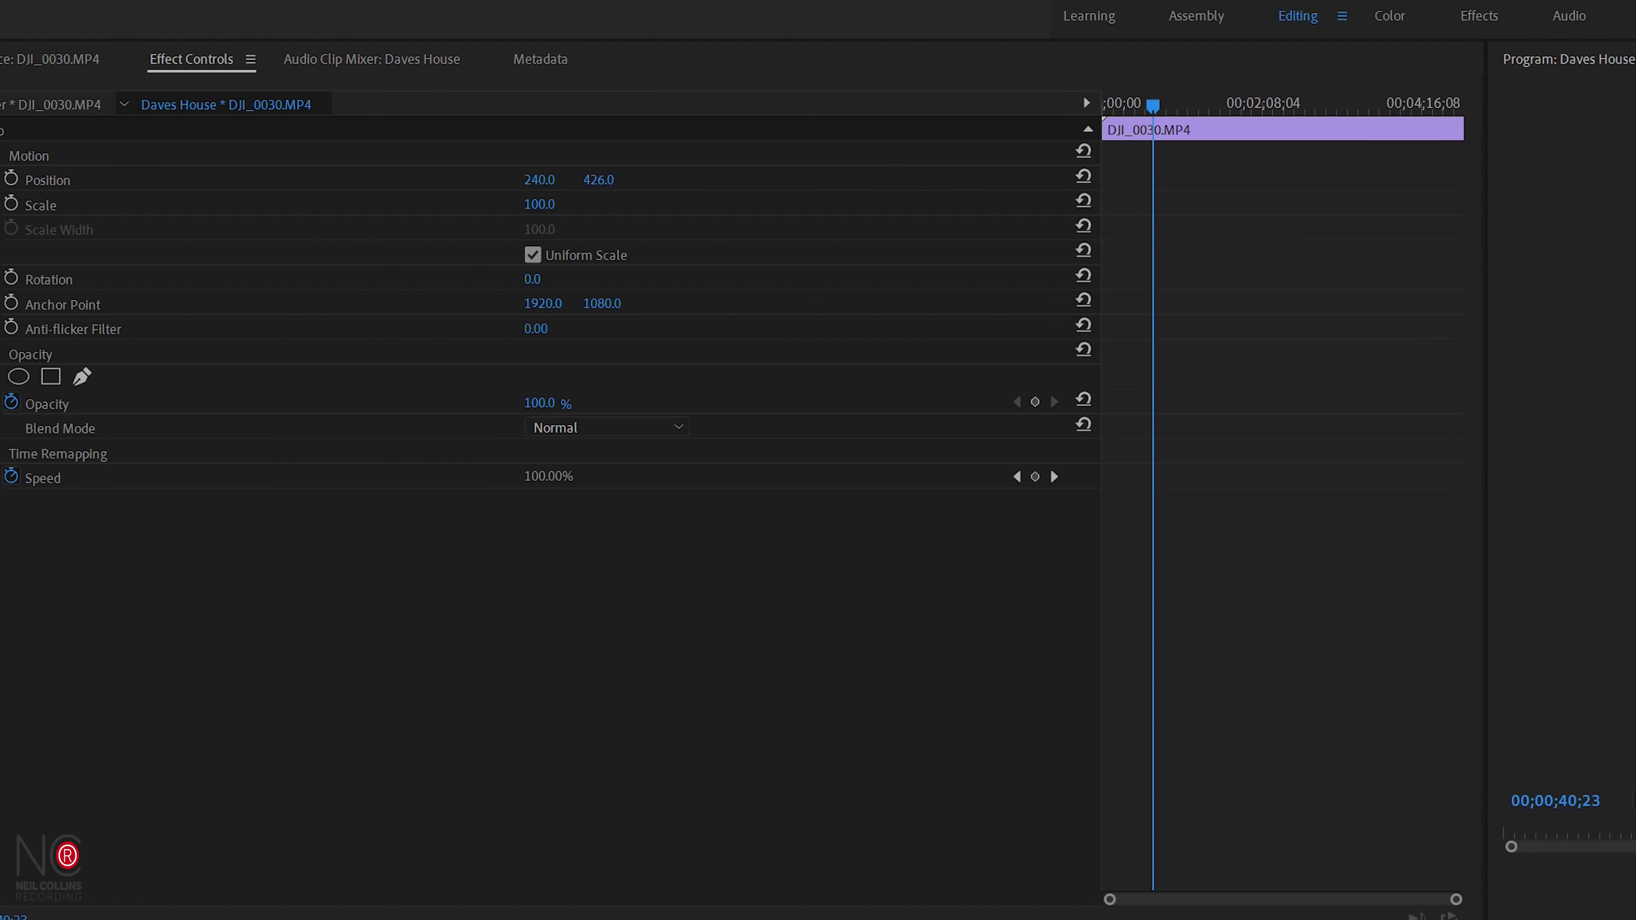
Step: Scale DJI_0030.MP4 to 320 and set its horizontal position to 194 so the footage fills the vertical frame
{"action": "key", "text": "shift+5"}
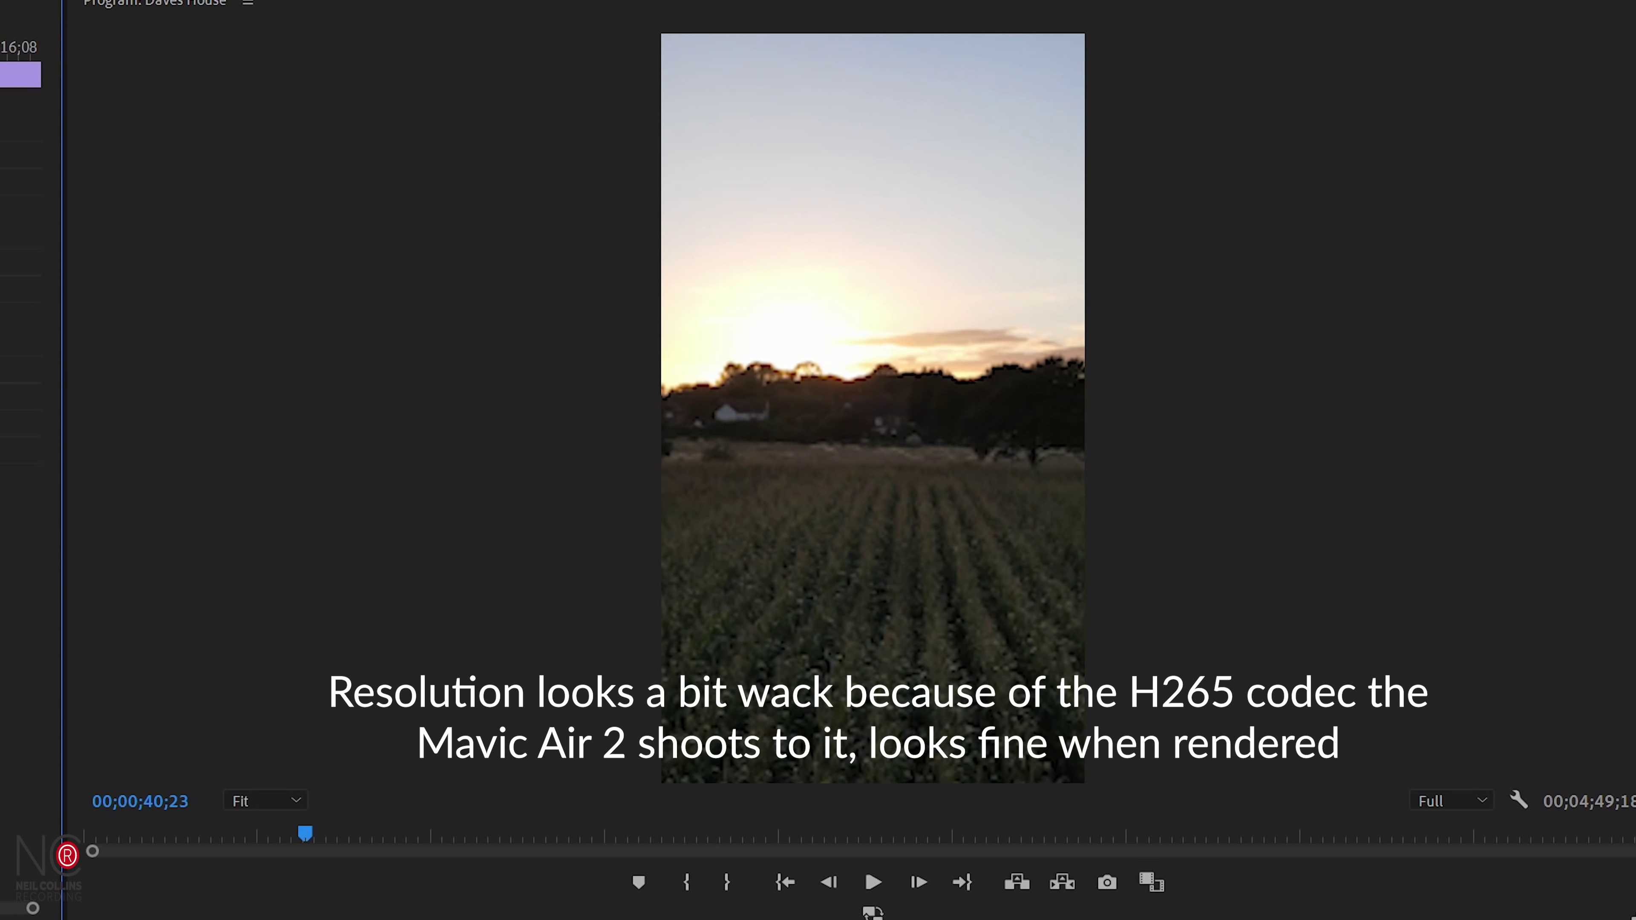
{"action": "left_click_drag", "start_coordinate": [611, 130], "coordinate": [684, 129]}
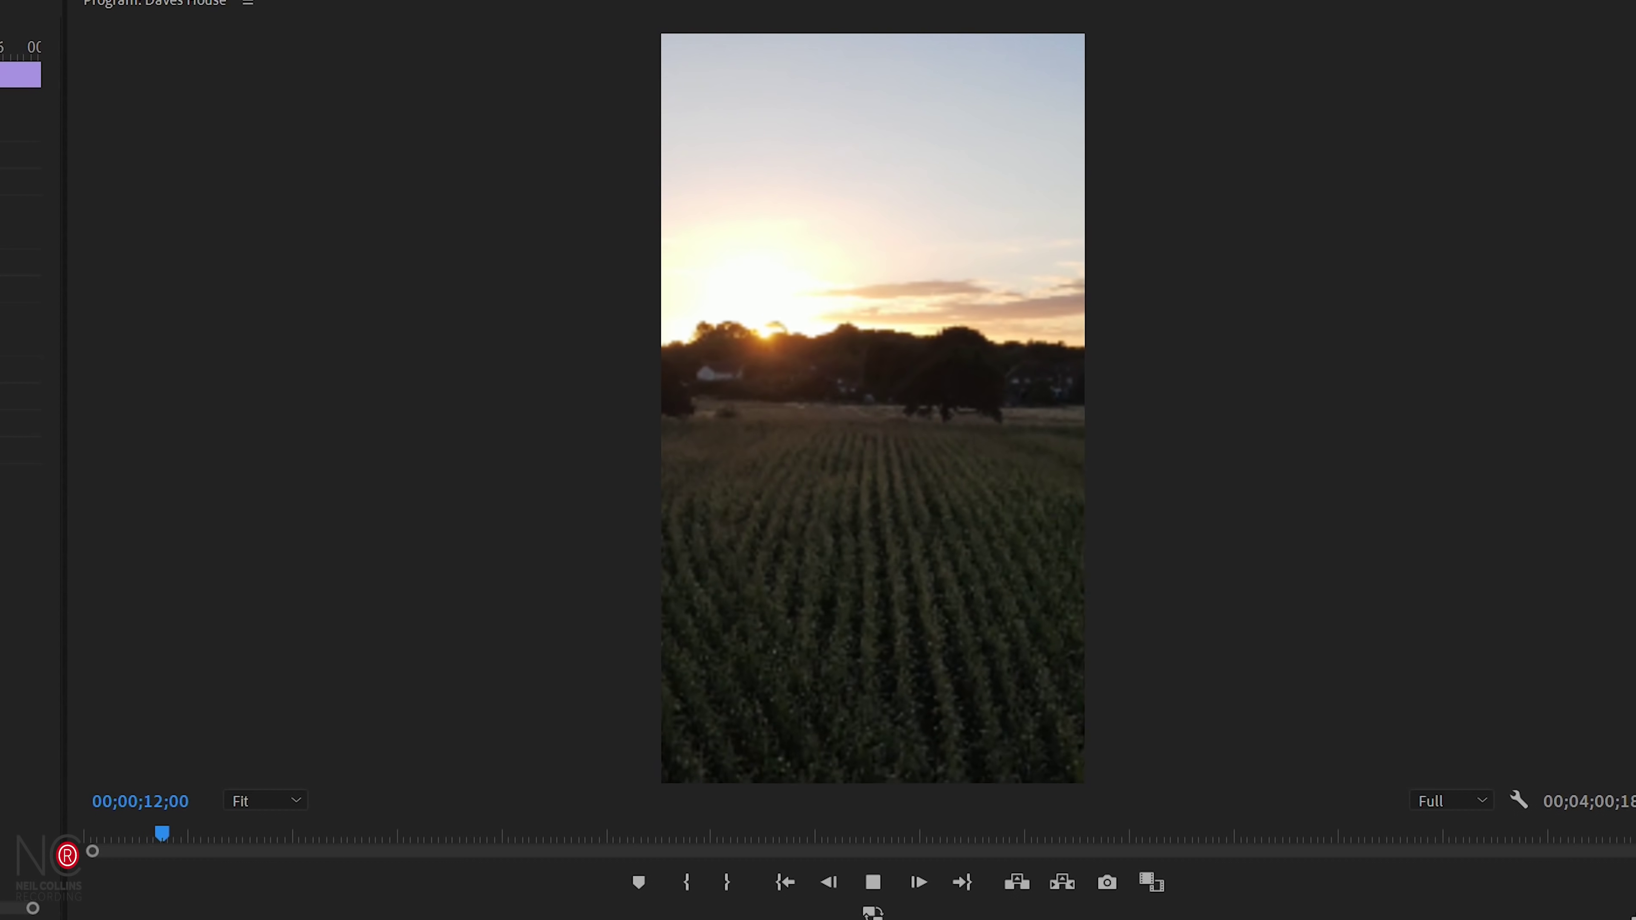
Step: Split DJI_0030.MP4 on track V1 at 00;00;14;25 and delete the part after the cut
{"action": "key", "text": "space"}
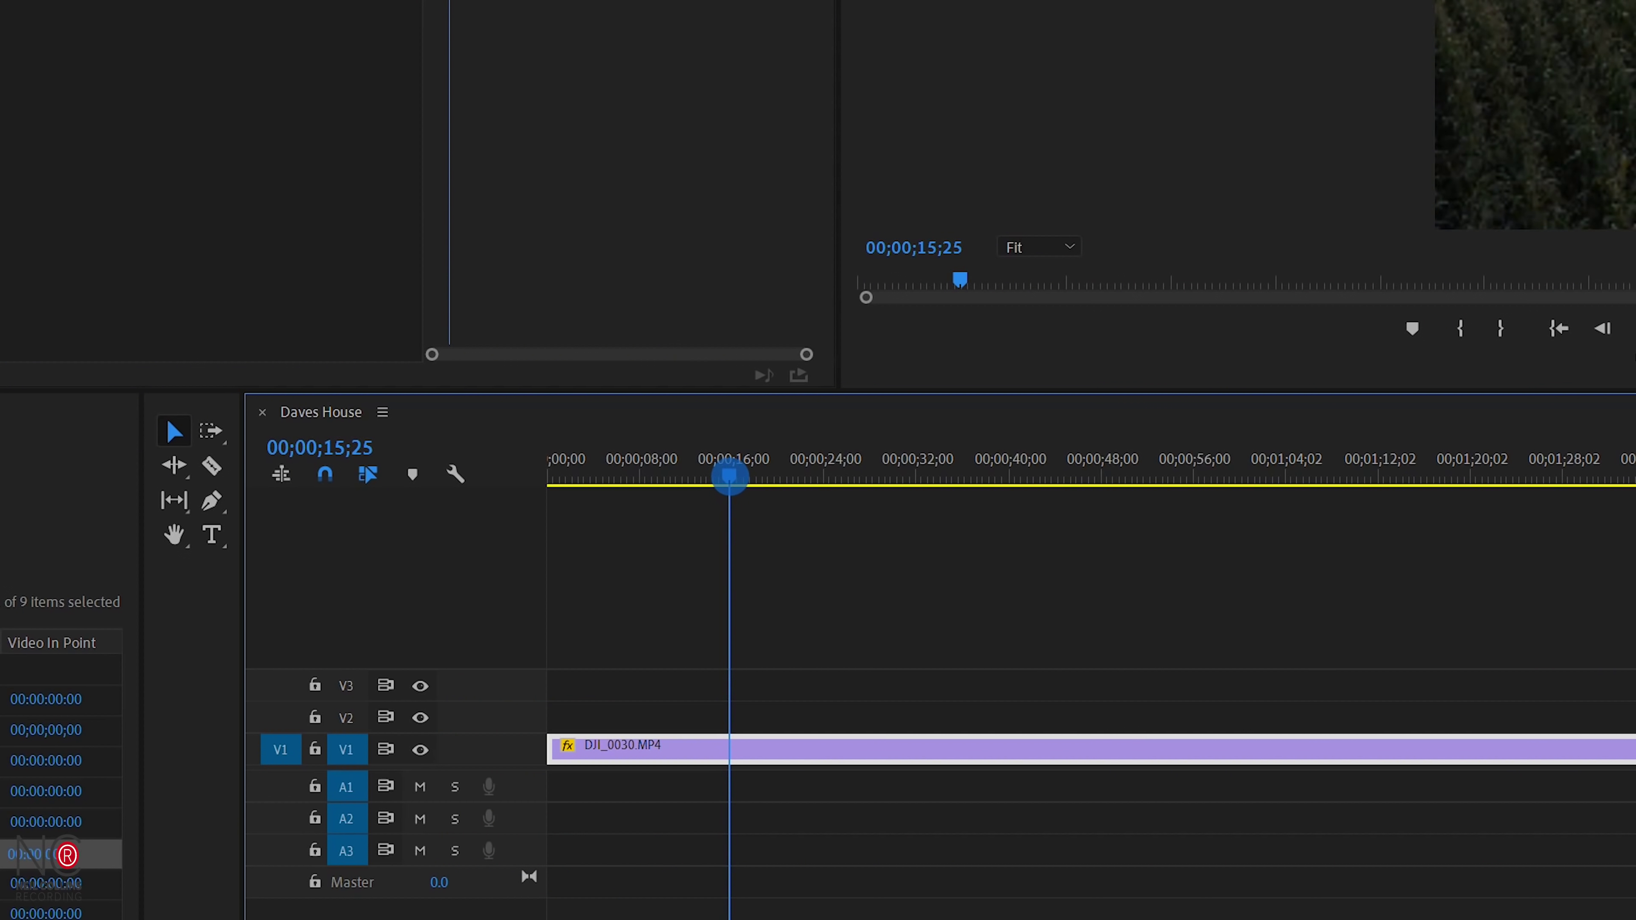
{"action": "left_click_drag", "start_coordinate": [730, 477], "coordinate": [719, 482]}
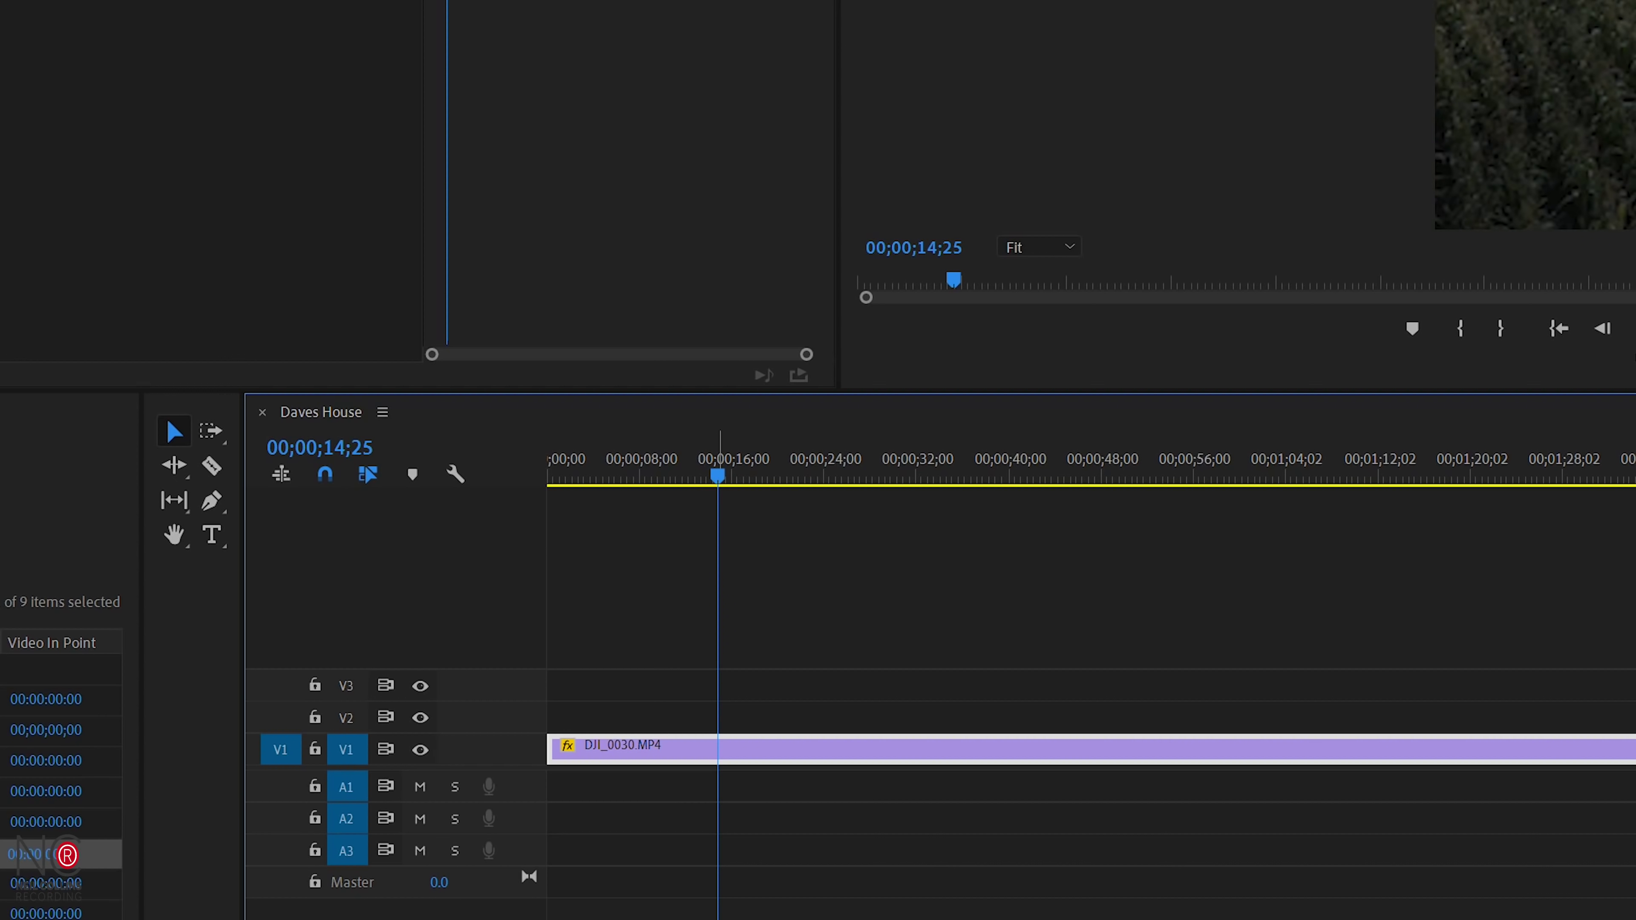
{"action": "key", "text": "c"}
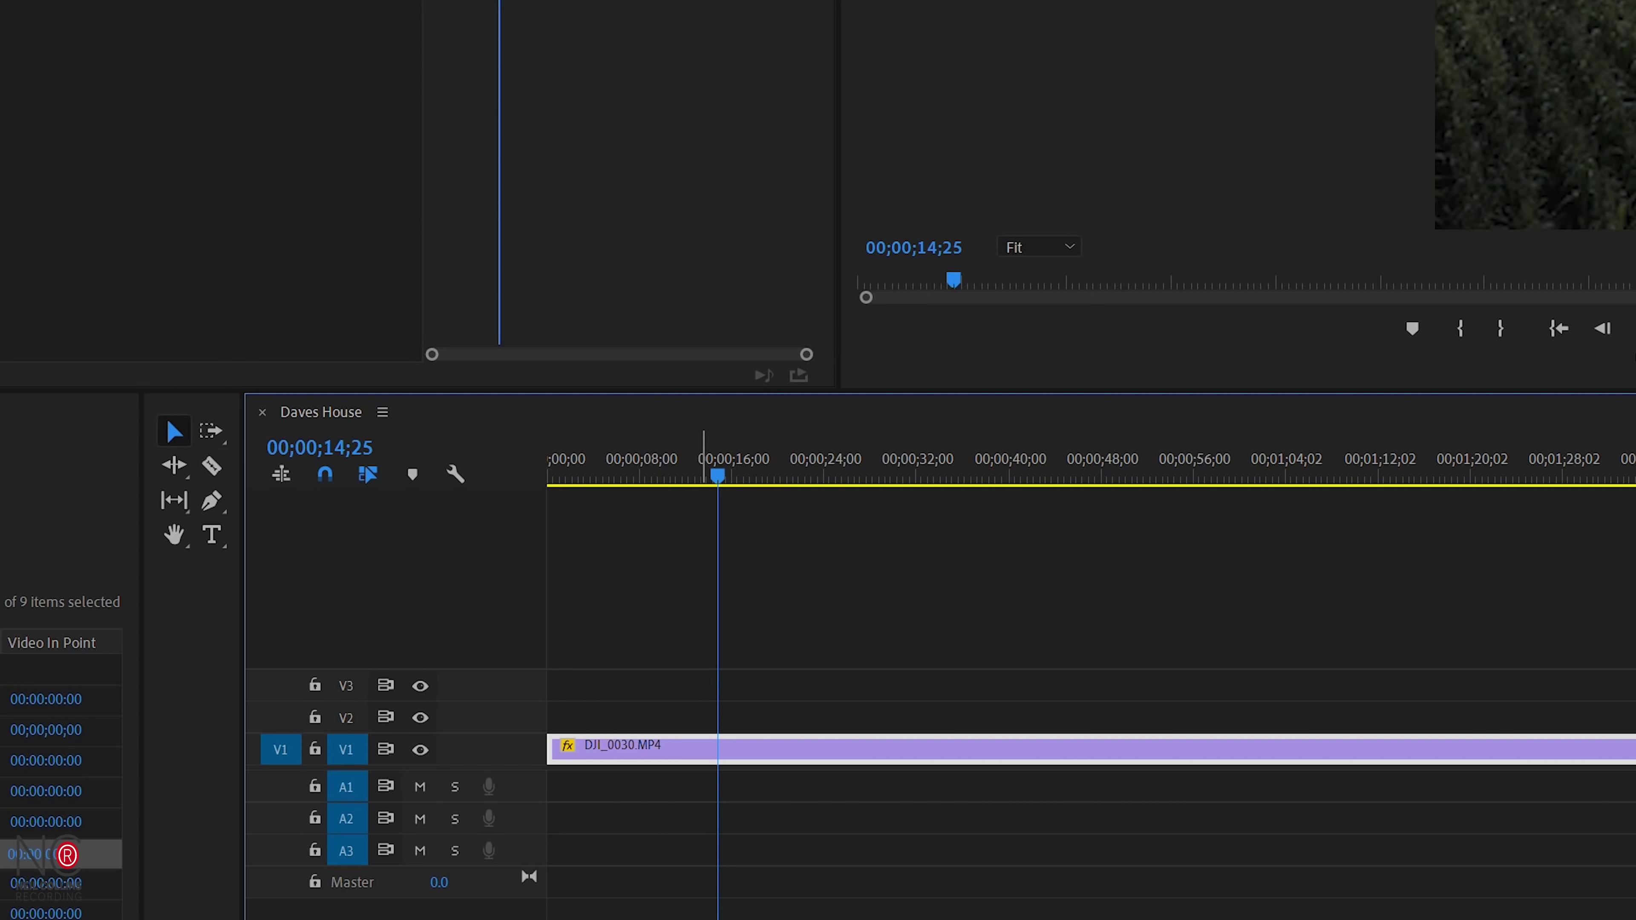
{"action": "key", "text": "c"}
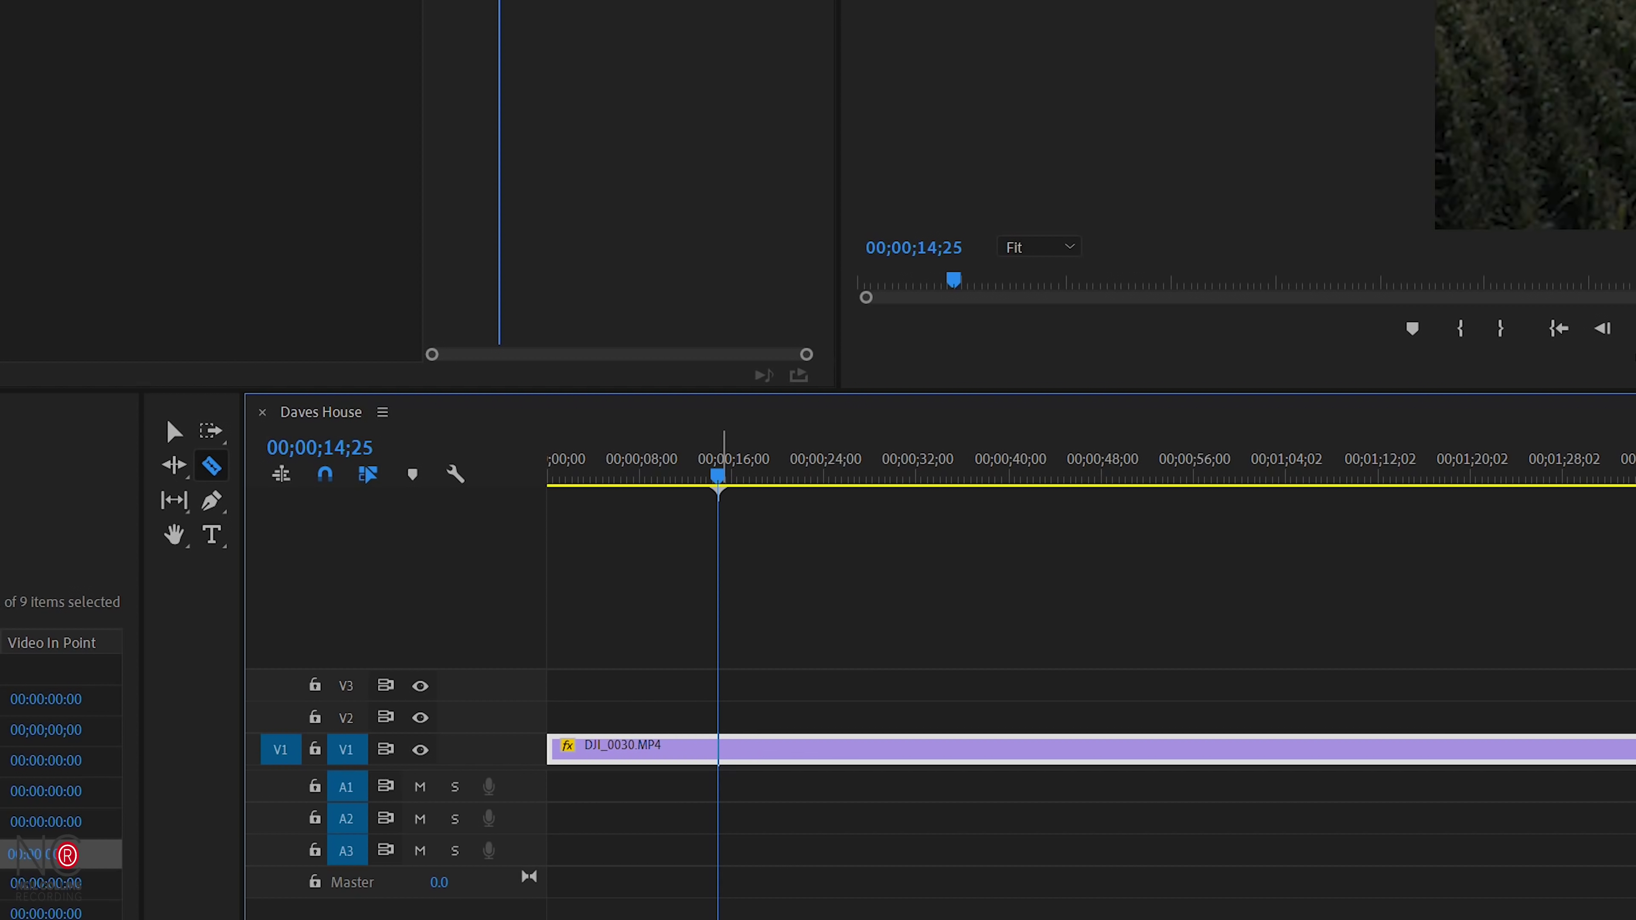
{"action": "left_click", "coordinate": [717, 747]}
{"action": "key", "text": "v"}
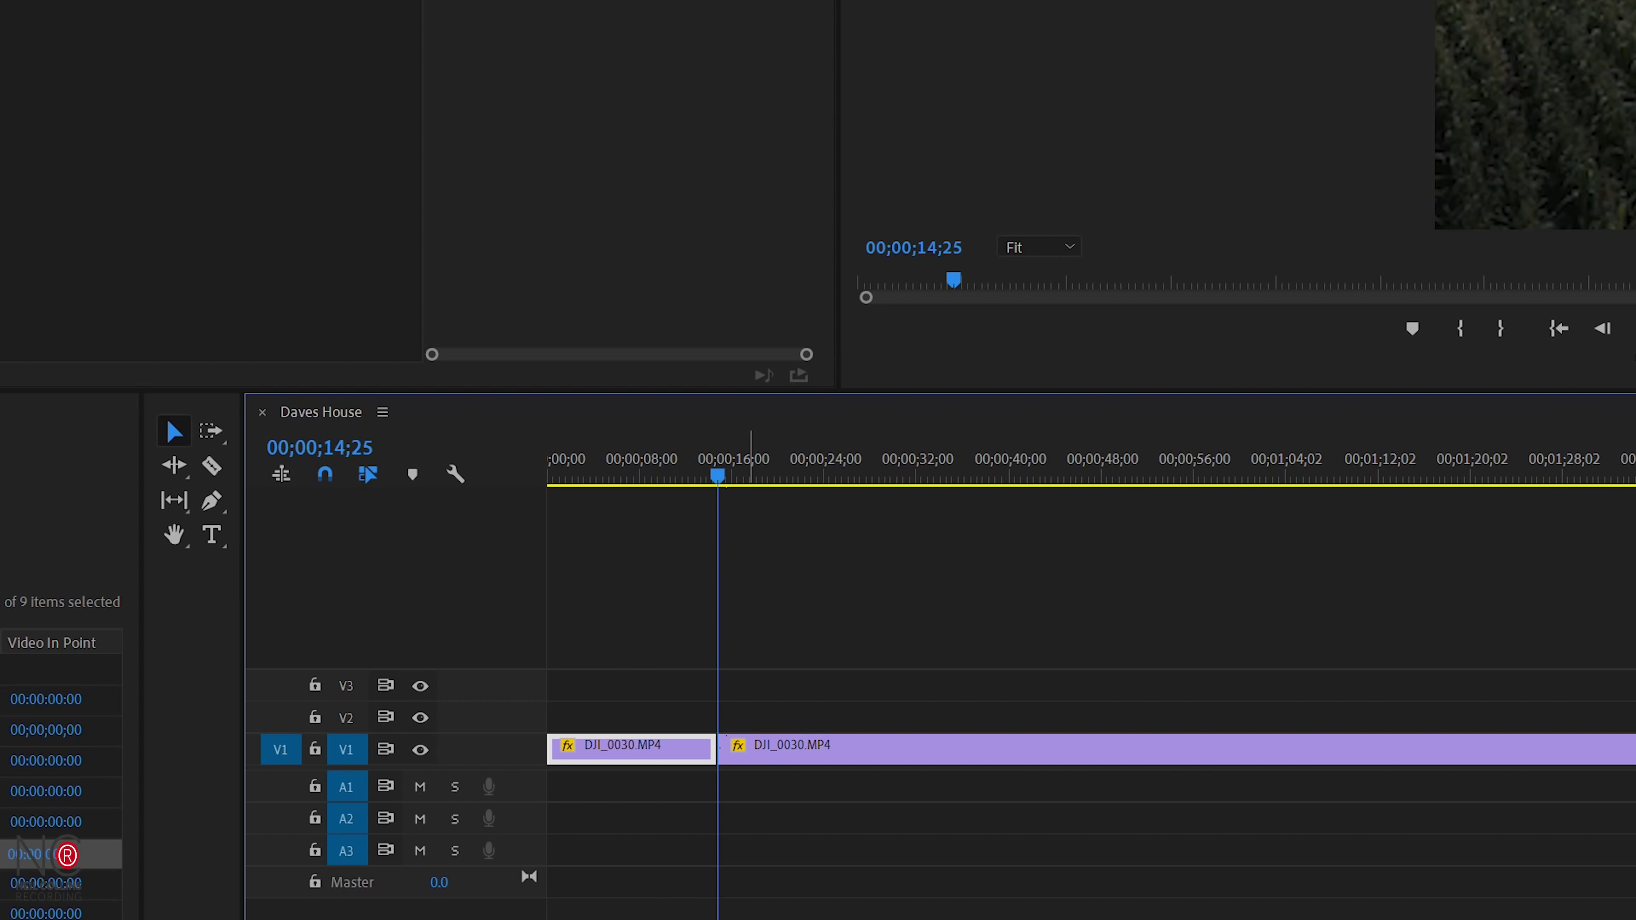
{"action": "left_click", "coordinate": [770, 747]}
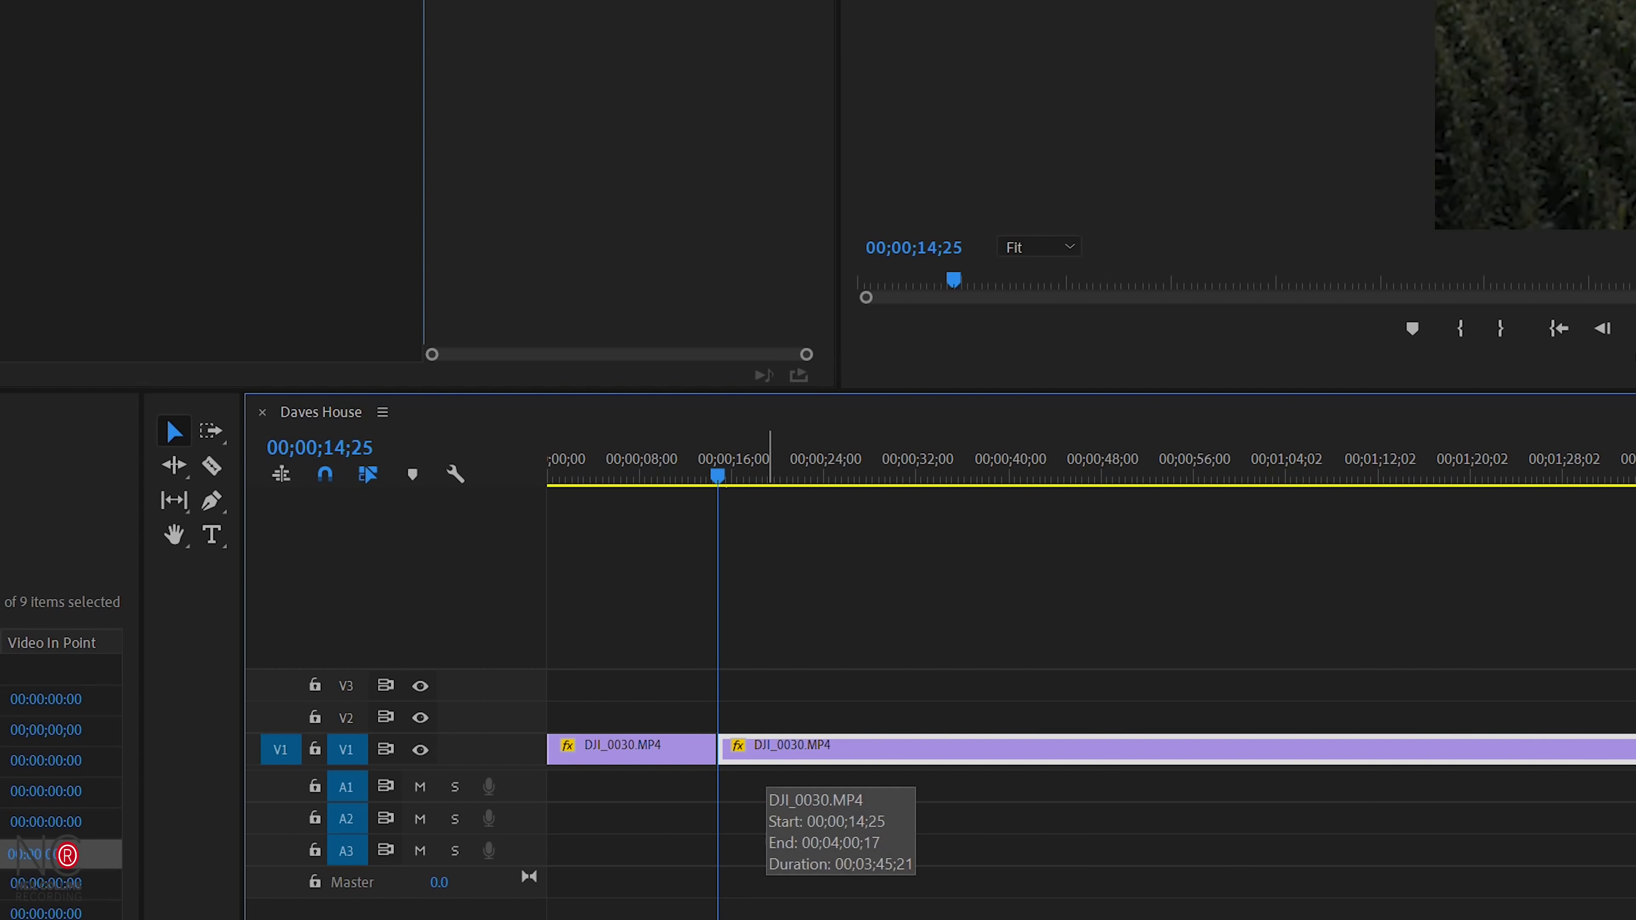
{"action": "key", "text": "Delete"}
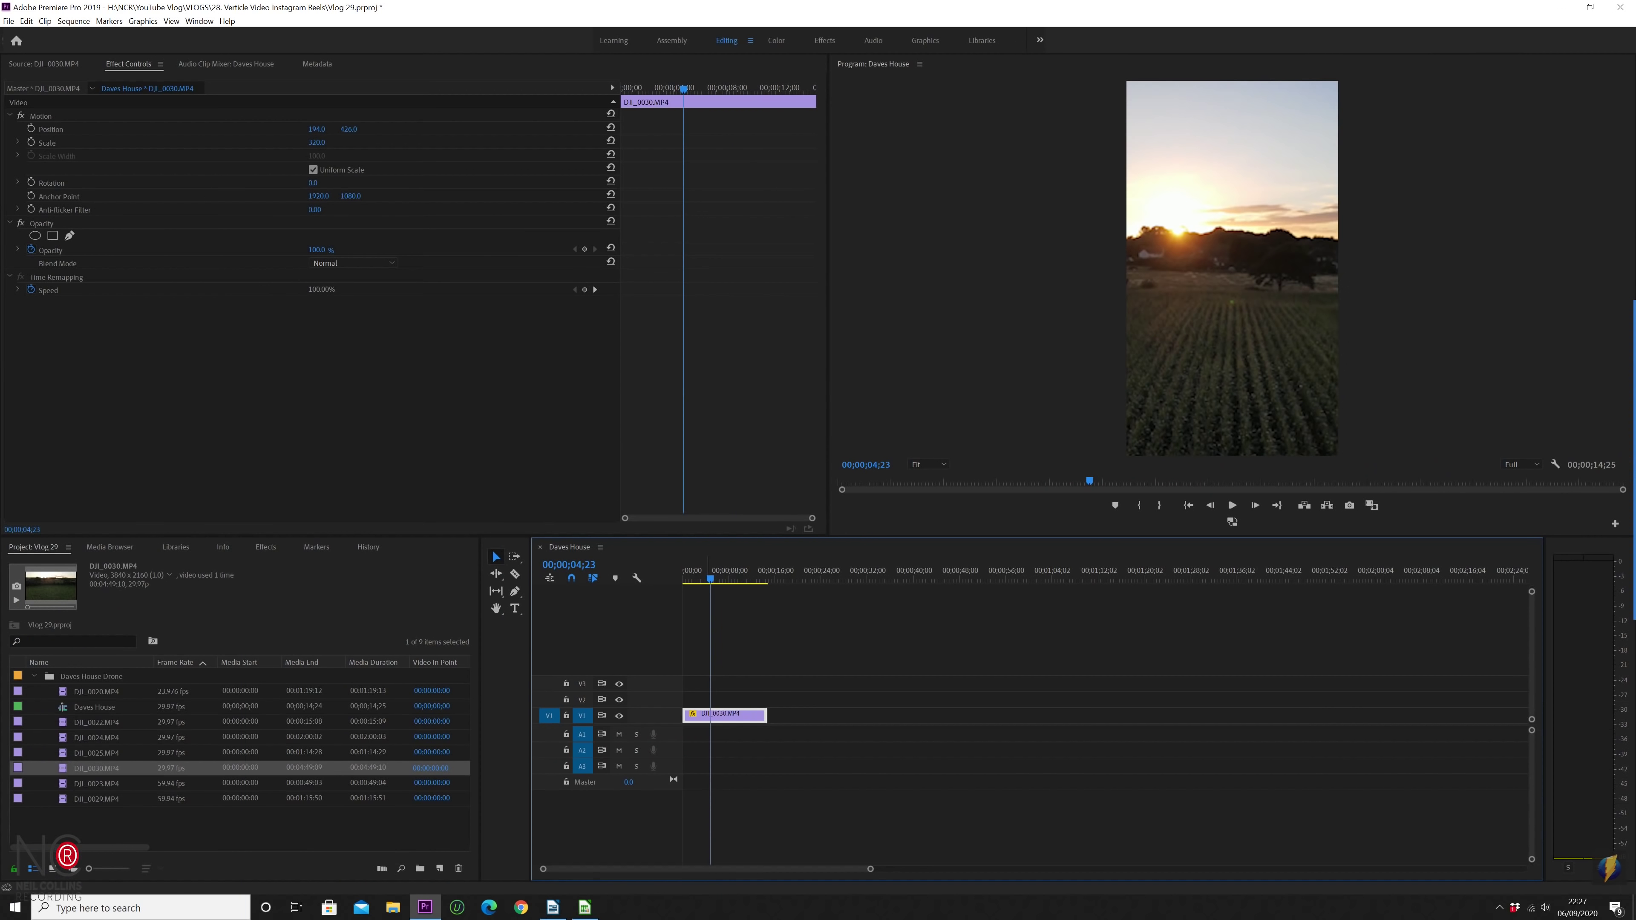
Step: Open the export settings for the Daves House sequence and enable Render at Maximum Depth
{"action": "key", "text": "equal"}
{"action": "key", "text": "equal"}
{"action": "key", "text": "equal"}
{"action": "key", "text": "equal"}
{"action": "key", "text": "minus"}
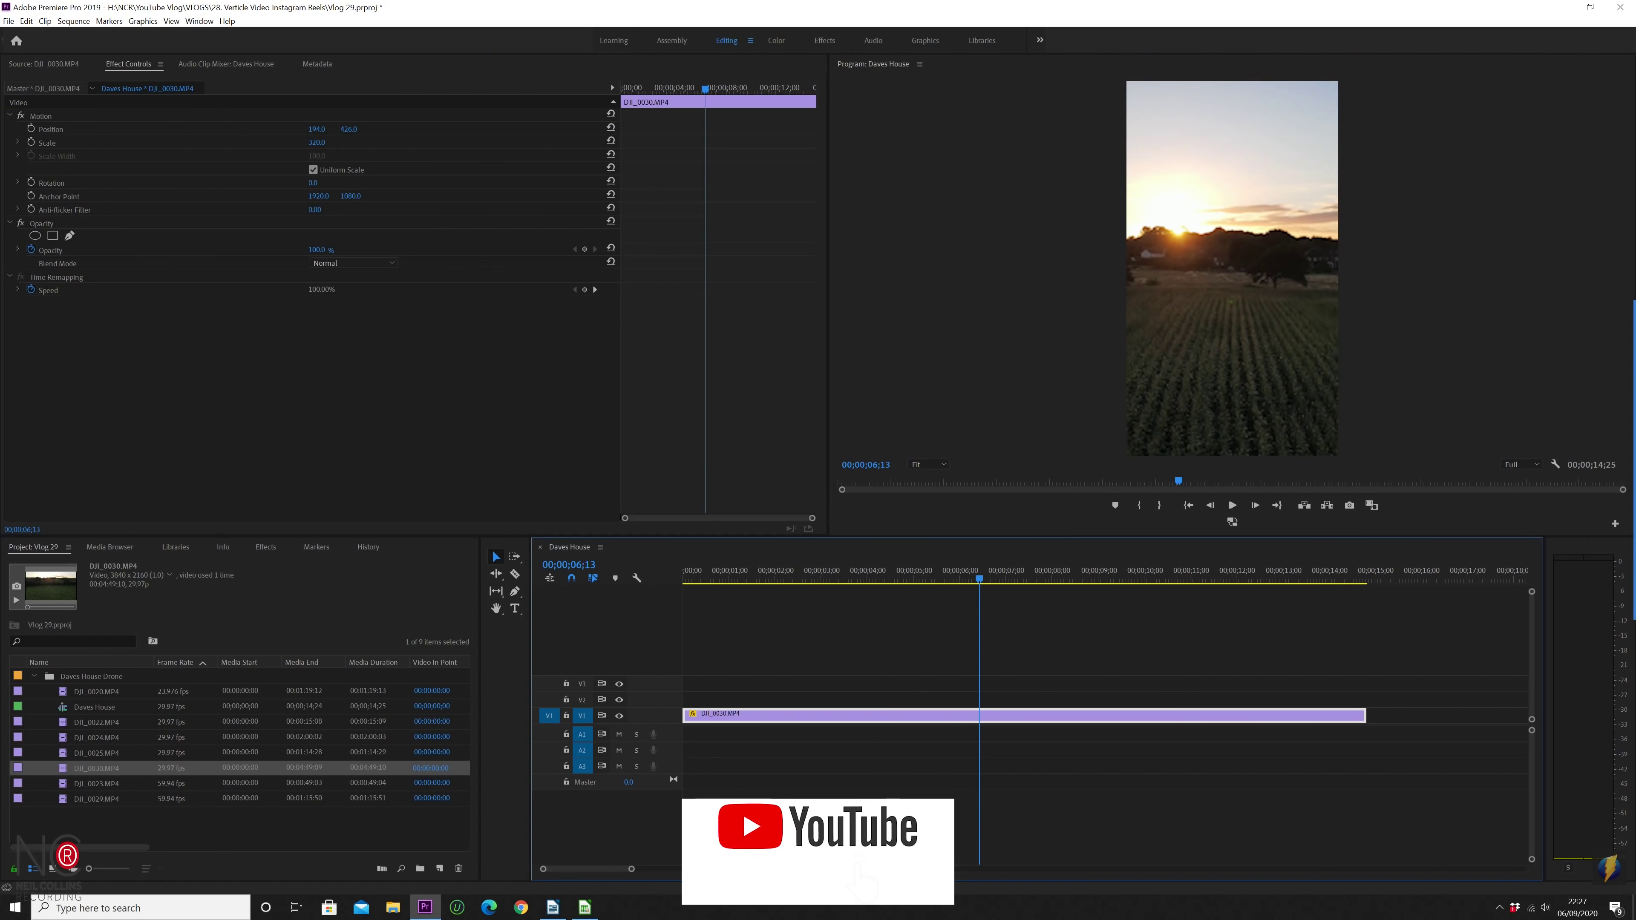
{"action": "key", "text": "ctrl+m"}
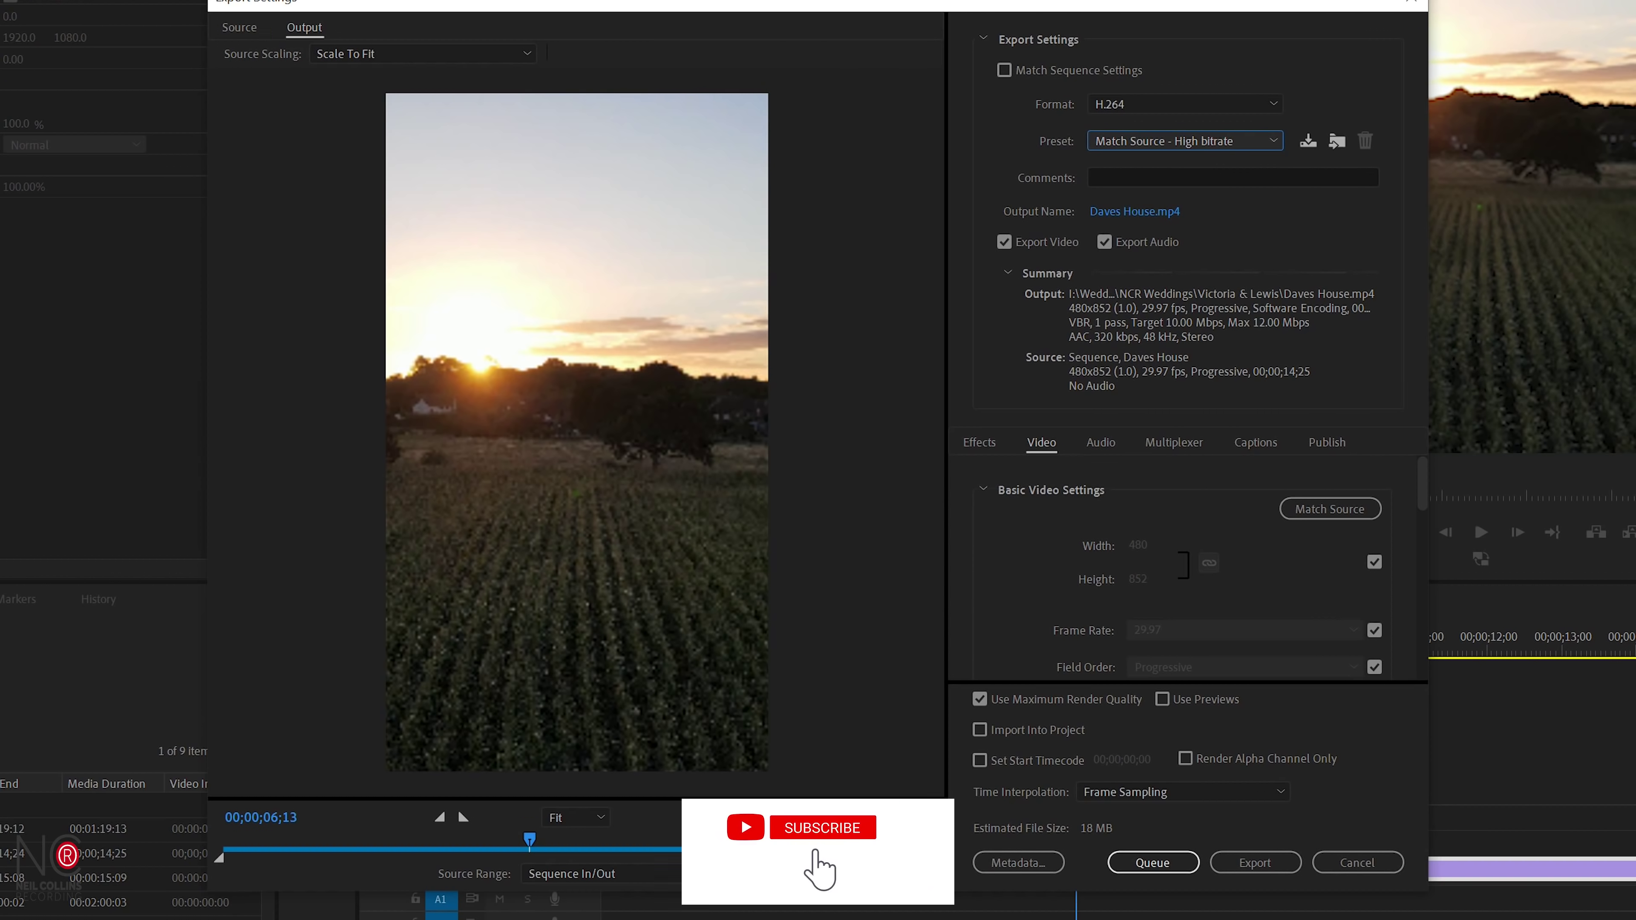
{"action": "scroll", "coordinate": [1184, 567], "scroll_direction": "down", "scroll_amount": 3}
{"action": "scroll", "coordinate": [1184, 567], "scroll_direction": "up", "scroll_amount": 2}
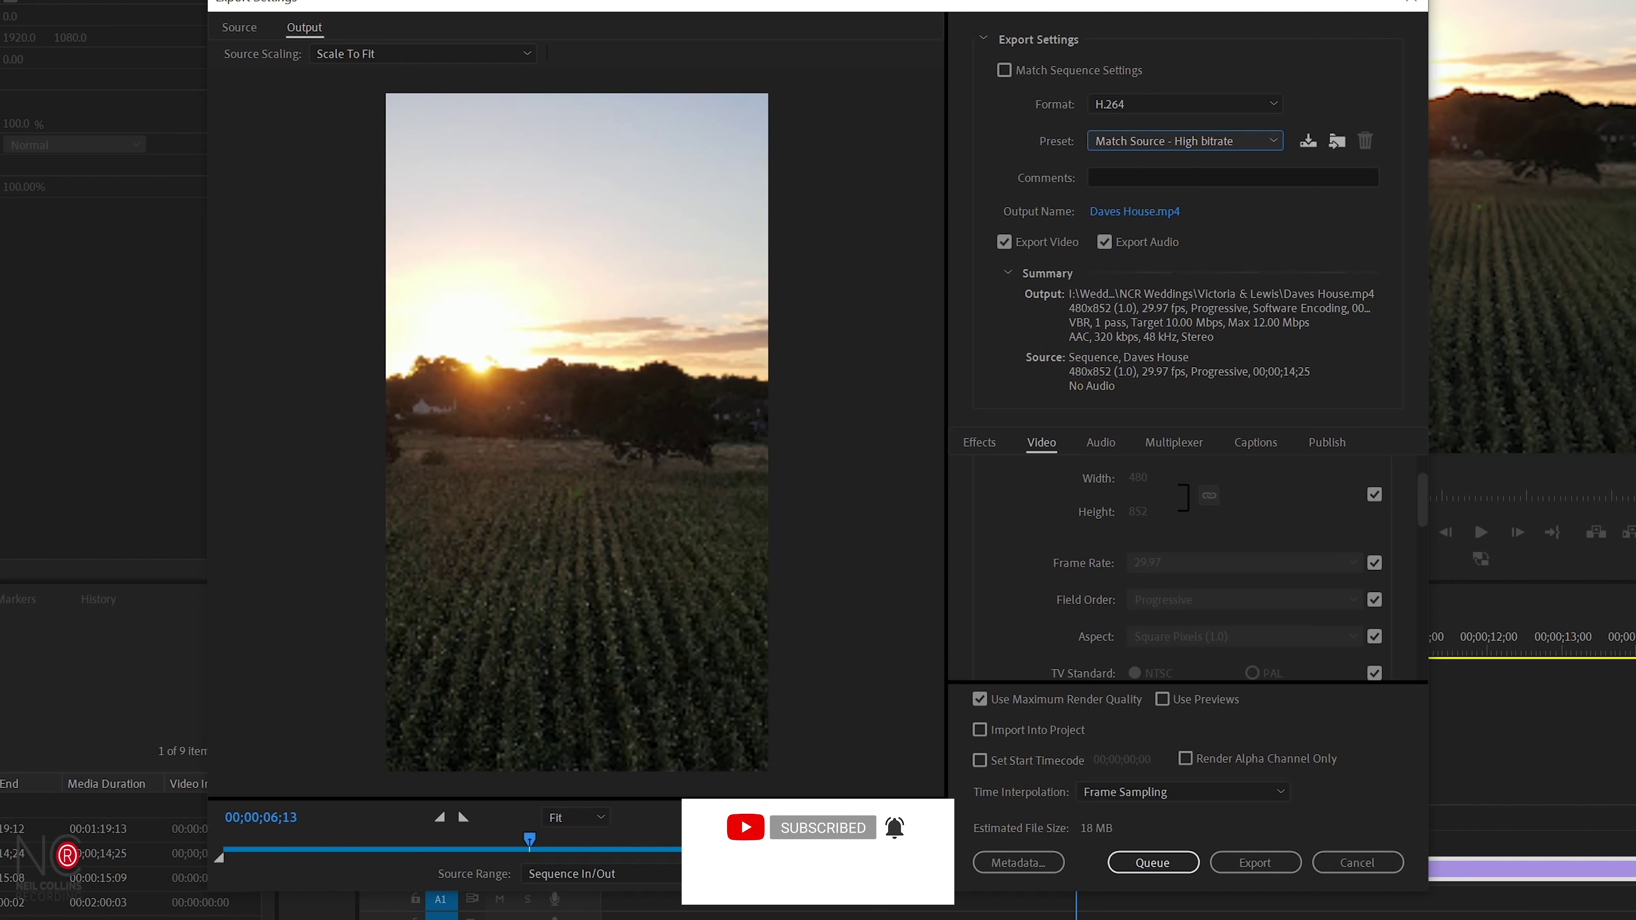
{"action": "scroll", "coordinate": [1179, 567], "scroll_direction": "down", "scroll_amount": 2}
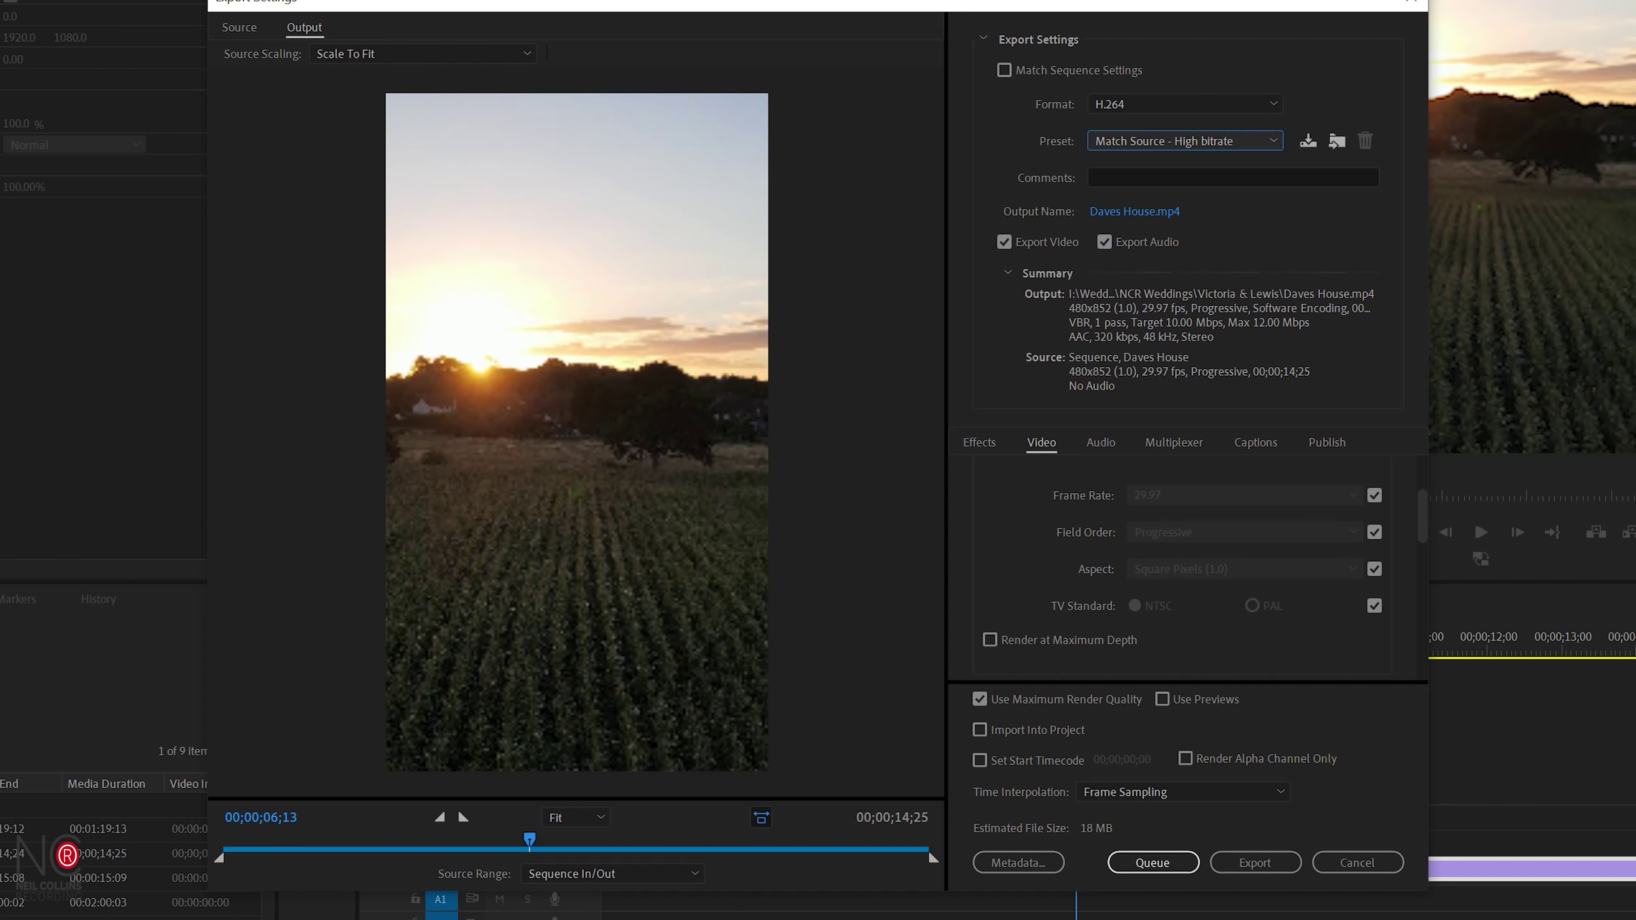
{"action": "left_click", "coordinate": [990, 640]}
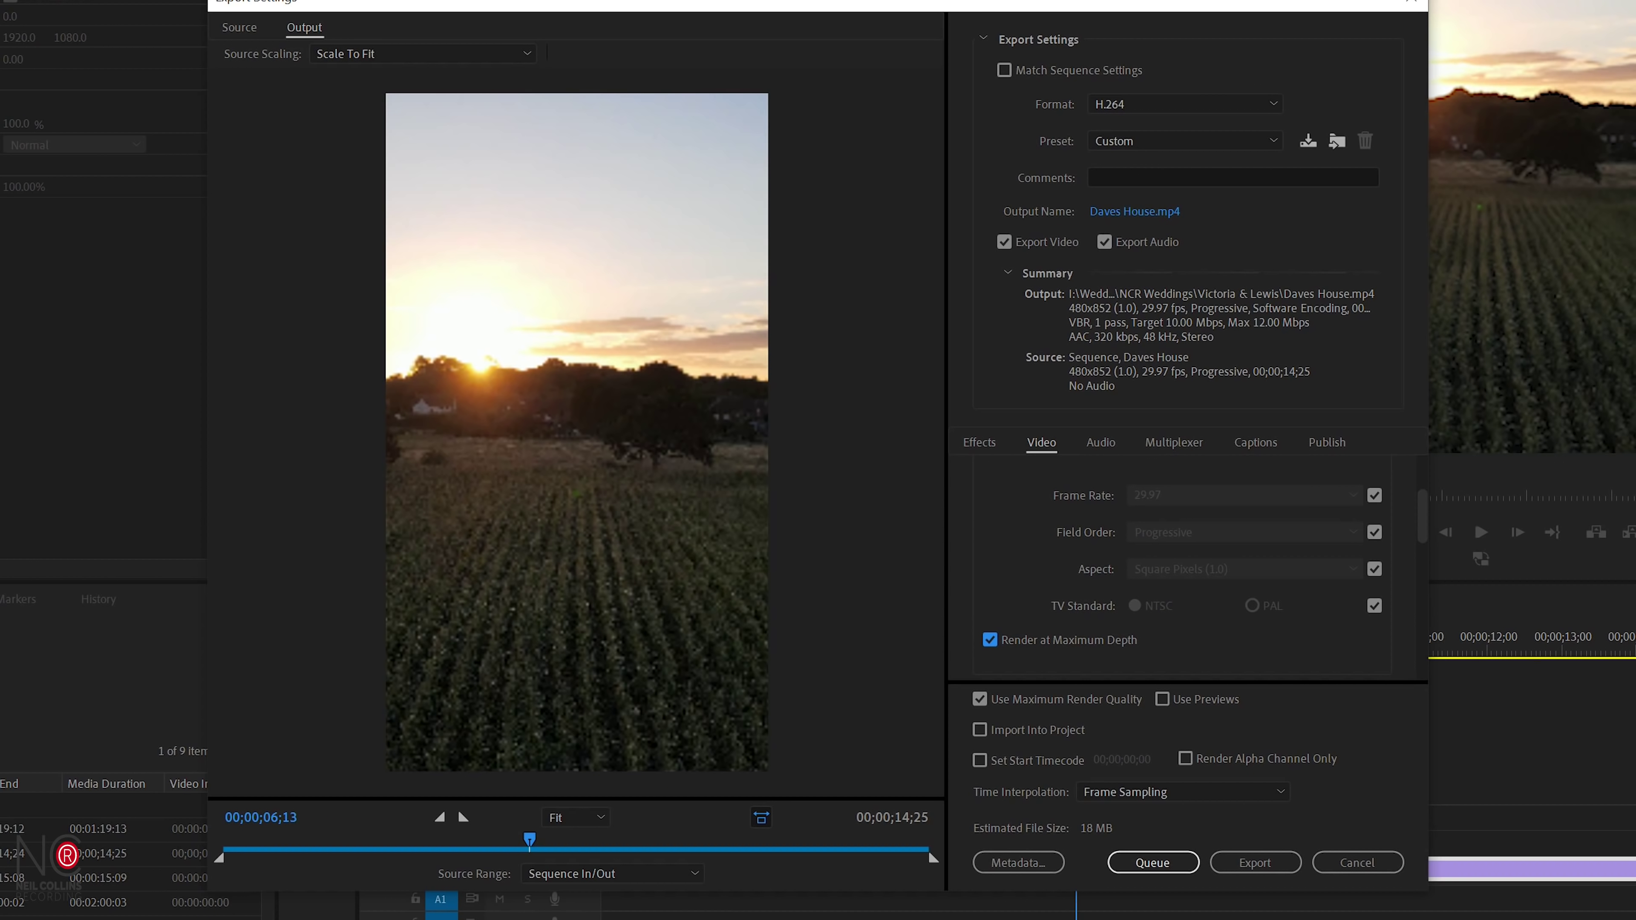
Step: Set both the target bitrate and the maximum bitrate of the export to 3 Mbps
{"action": "scroll", "coordinate": [1198, 554], "scroll_direction": "down", "scroll_amount": 3}
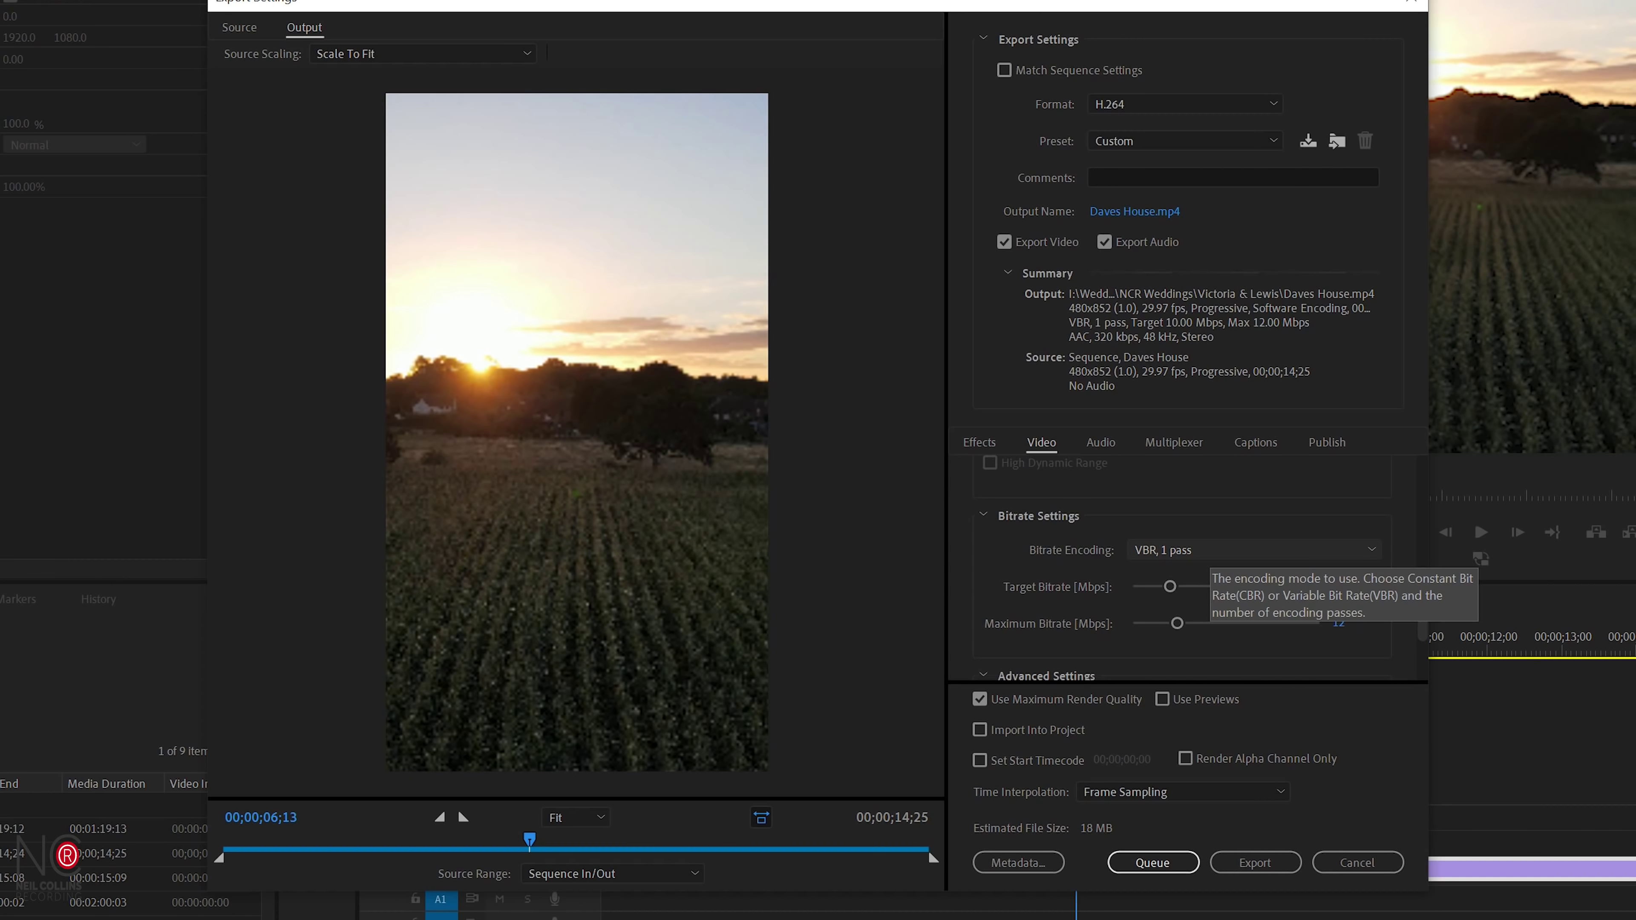
{"action": "left_click", "coordinate": [1340, 586]}
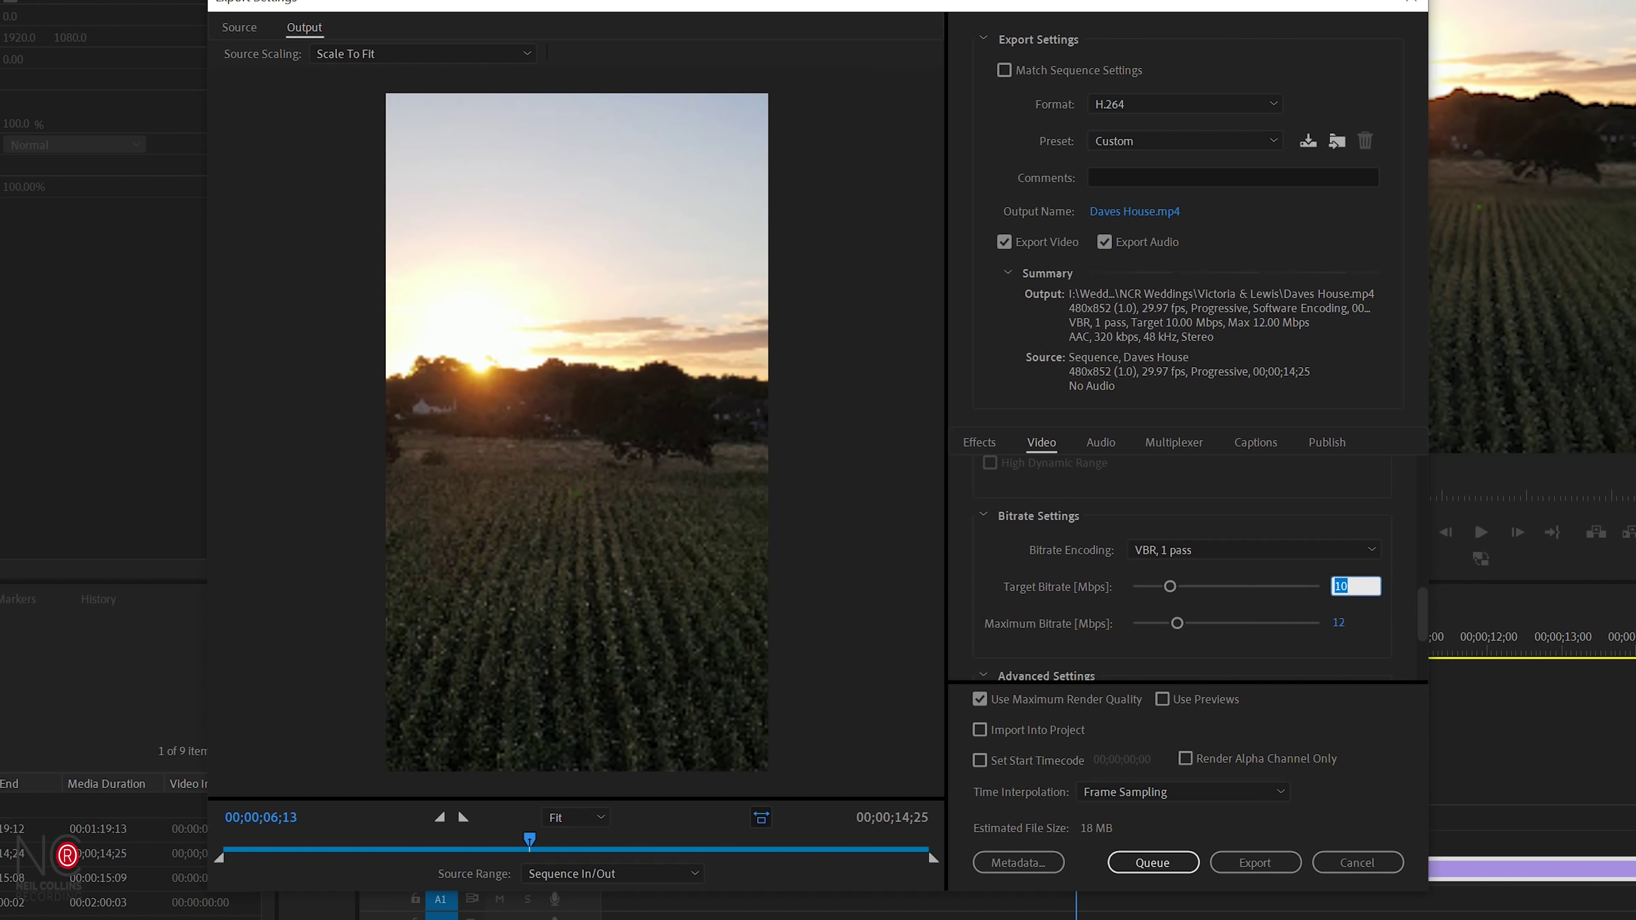
{"action": "type", "text": "3"}
{"action": "key", "text": "Return"}
{"action": "left_click", "coordinate": [1339, 622]}
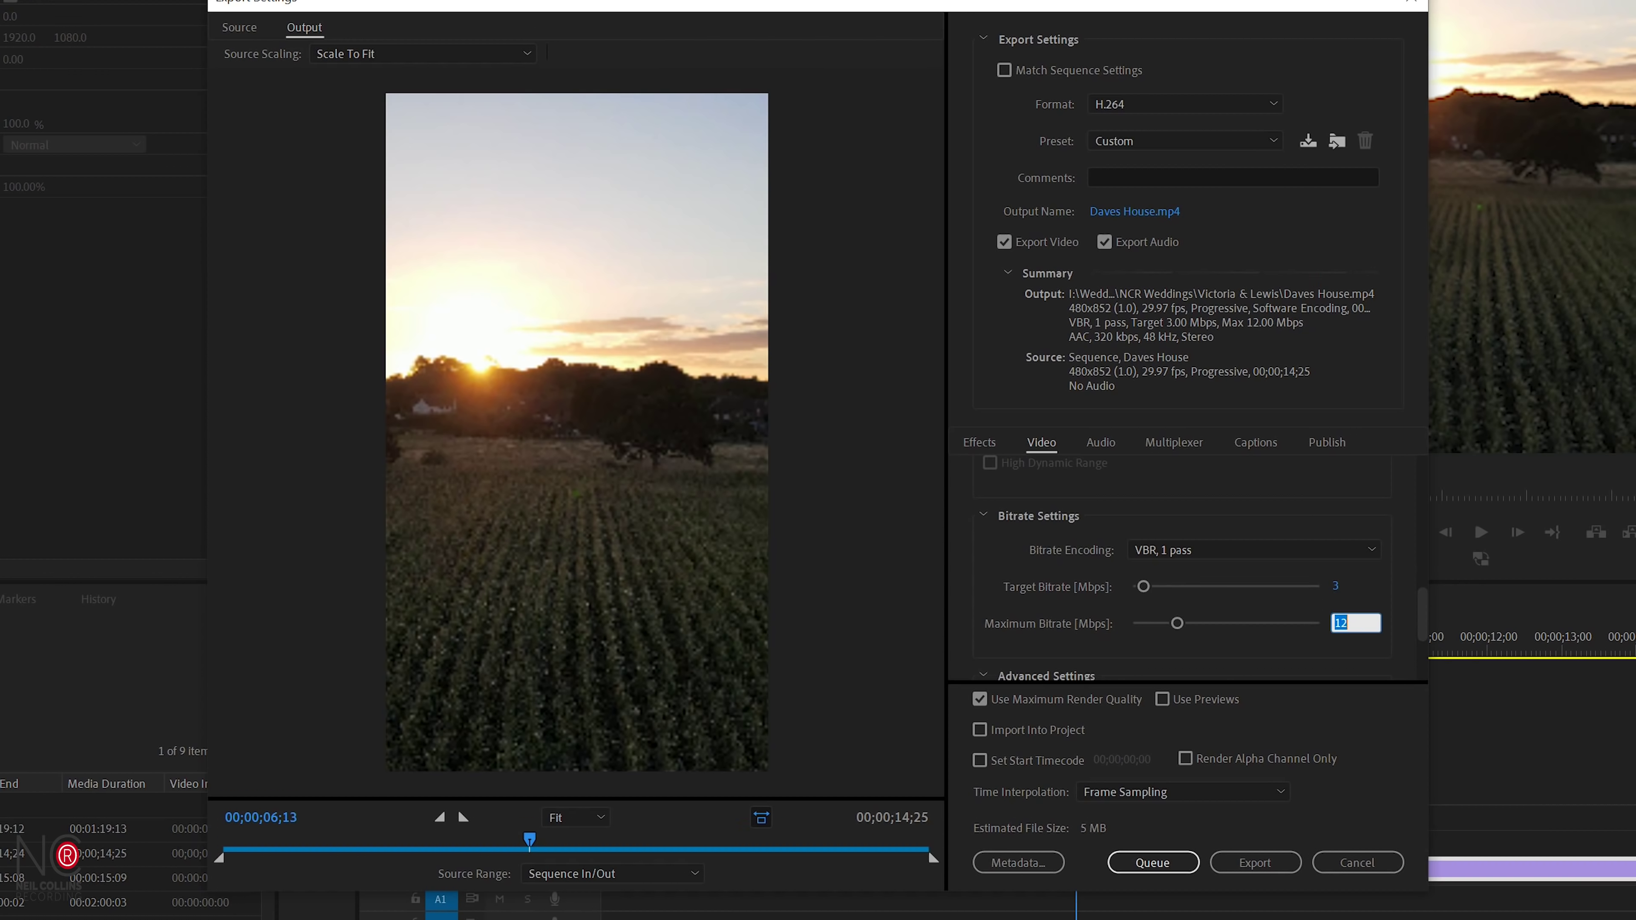
{"action": "type", "text": "3"}
{"action": "key", "text": "Return"}
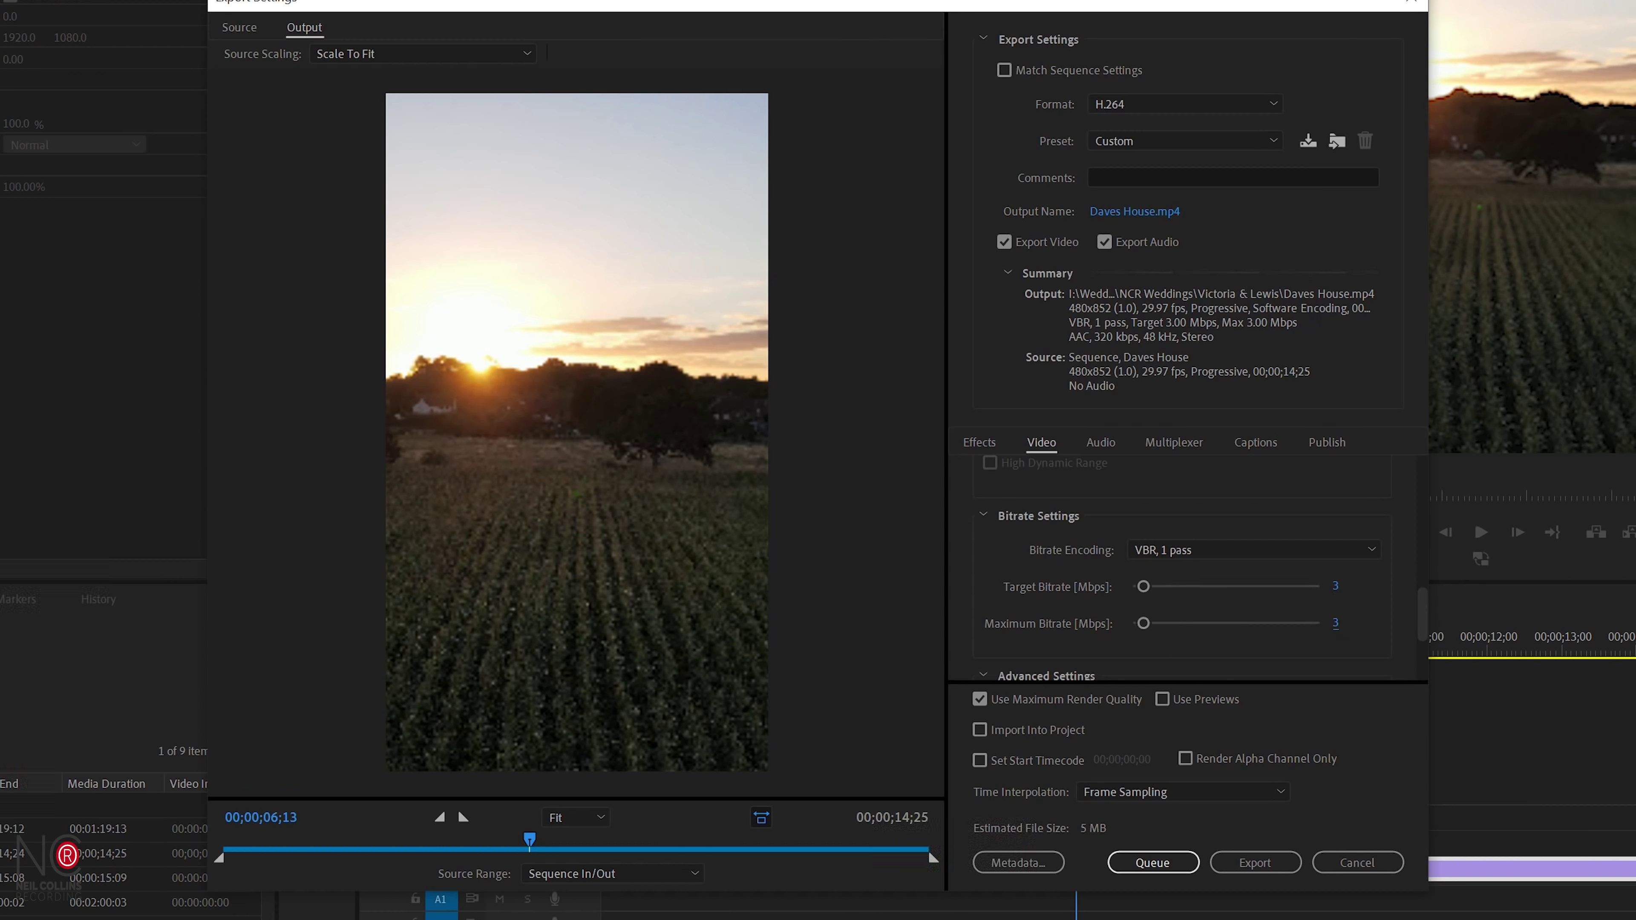
Step: Set the bitrate encoding to VBR, 2 pass and leave Use Maximum Render Quality enabled
{"action": "left_click", "coordinate": [1187, 550]}
{"action": "left_click", "coordinate": [1186, 522]}
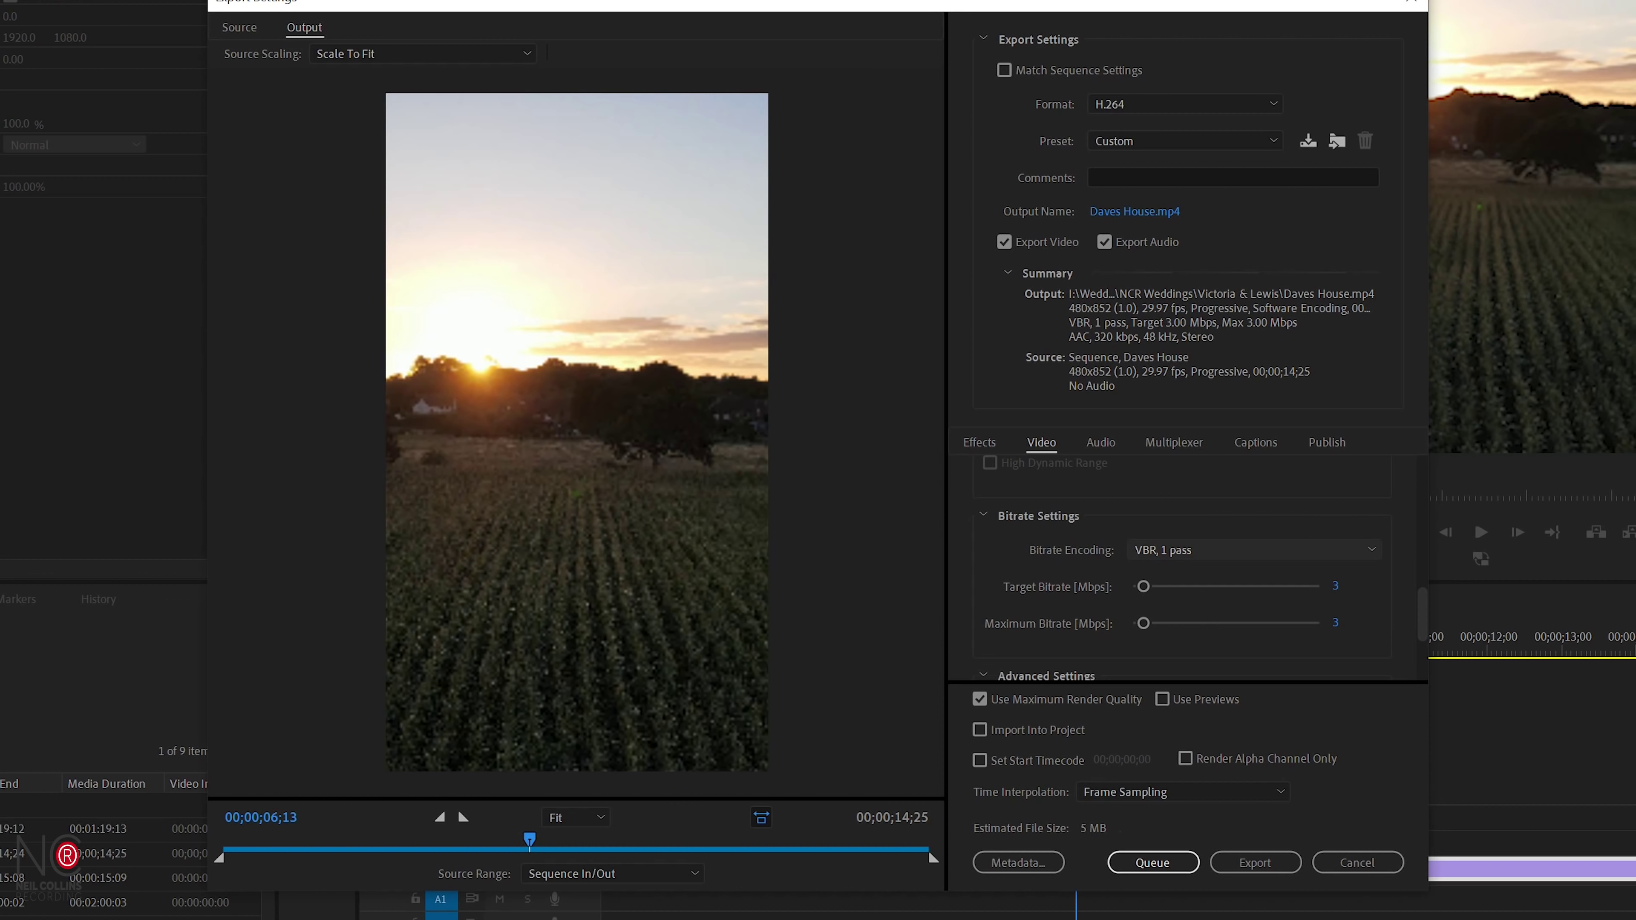
{"action": "left_click", "coordinate": [1215, 550]}
{"action": "left_click", "coordinate": [1214, 615]}
{"action": "scroll", "coordinate": [1181, 567], "scroll_direction": "down", "scroll_amount": 3}
{"action": "left_click", "coordinate": [978, 702]}
{"action": "left_click", "coordinate": [978, 701]}
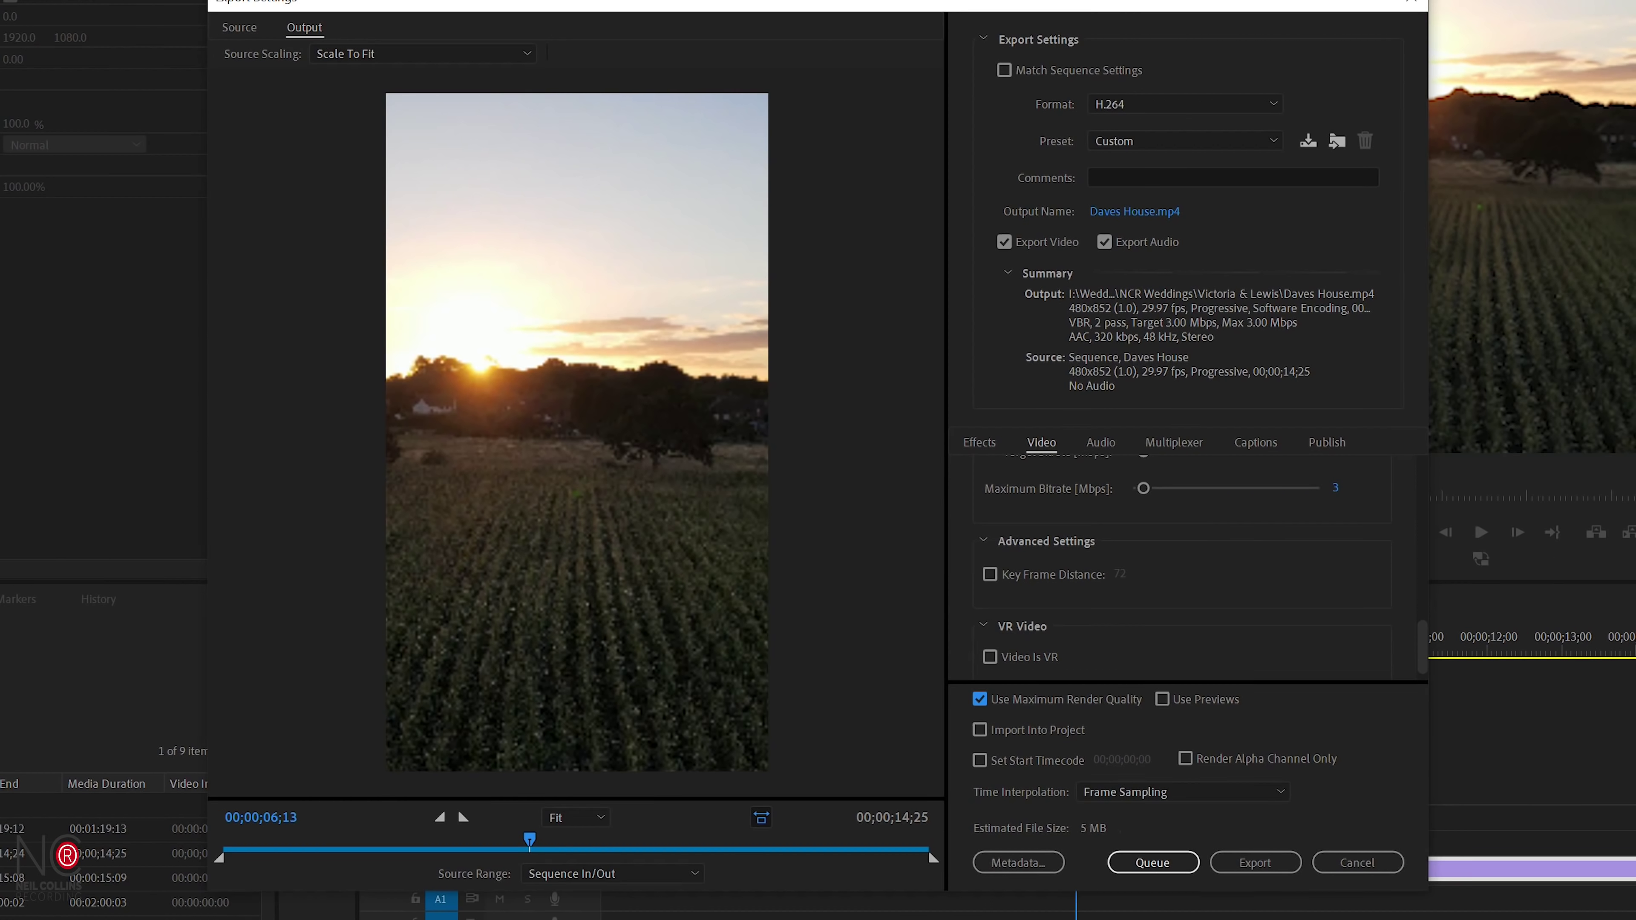
Step: Save the export settings as a preset named "Instagram Verticle Export"
{"action": "left_click", "coordinate": [1308, 141]}
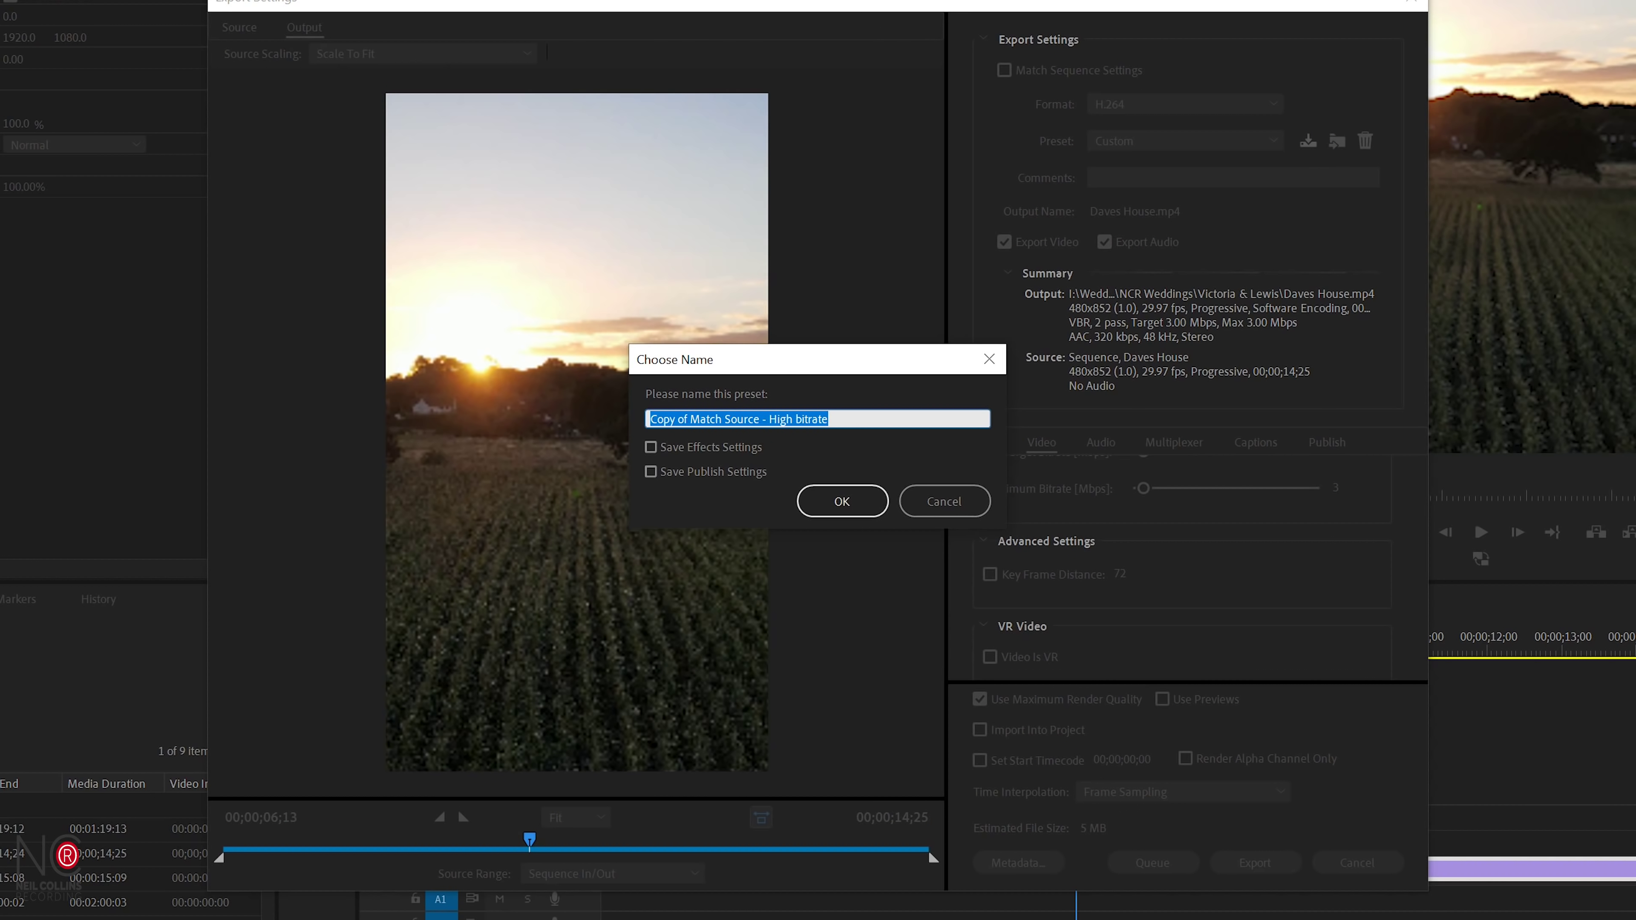
{"action": "type", "text": "Instagram "}
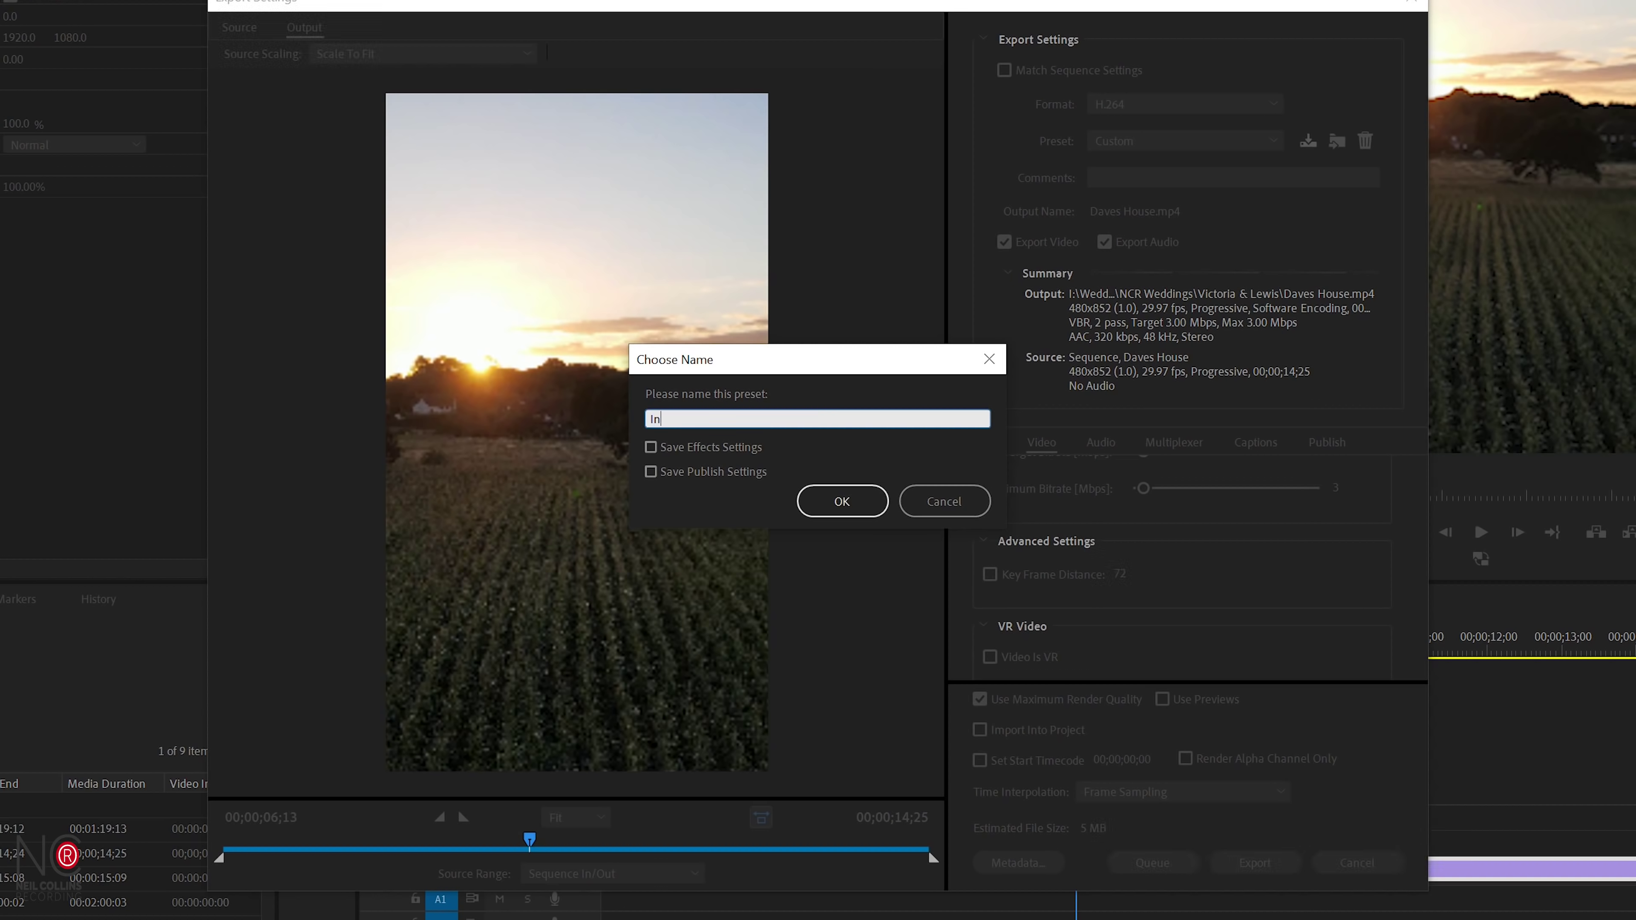
{"action": "type", "text": "Vertic"}
{"action": "type", "text": "Export"}
{"action": "key", "text": "Return"}
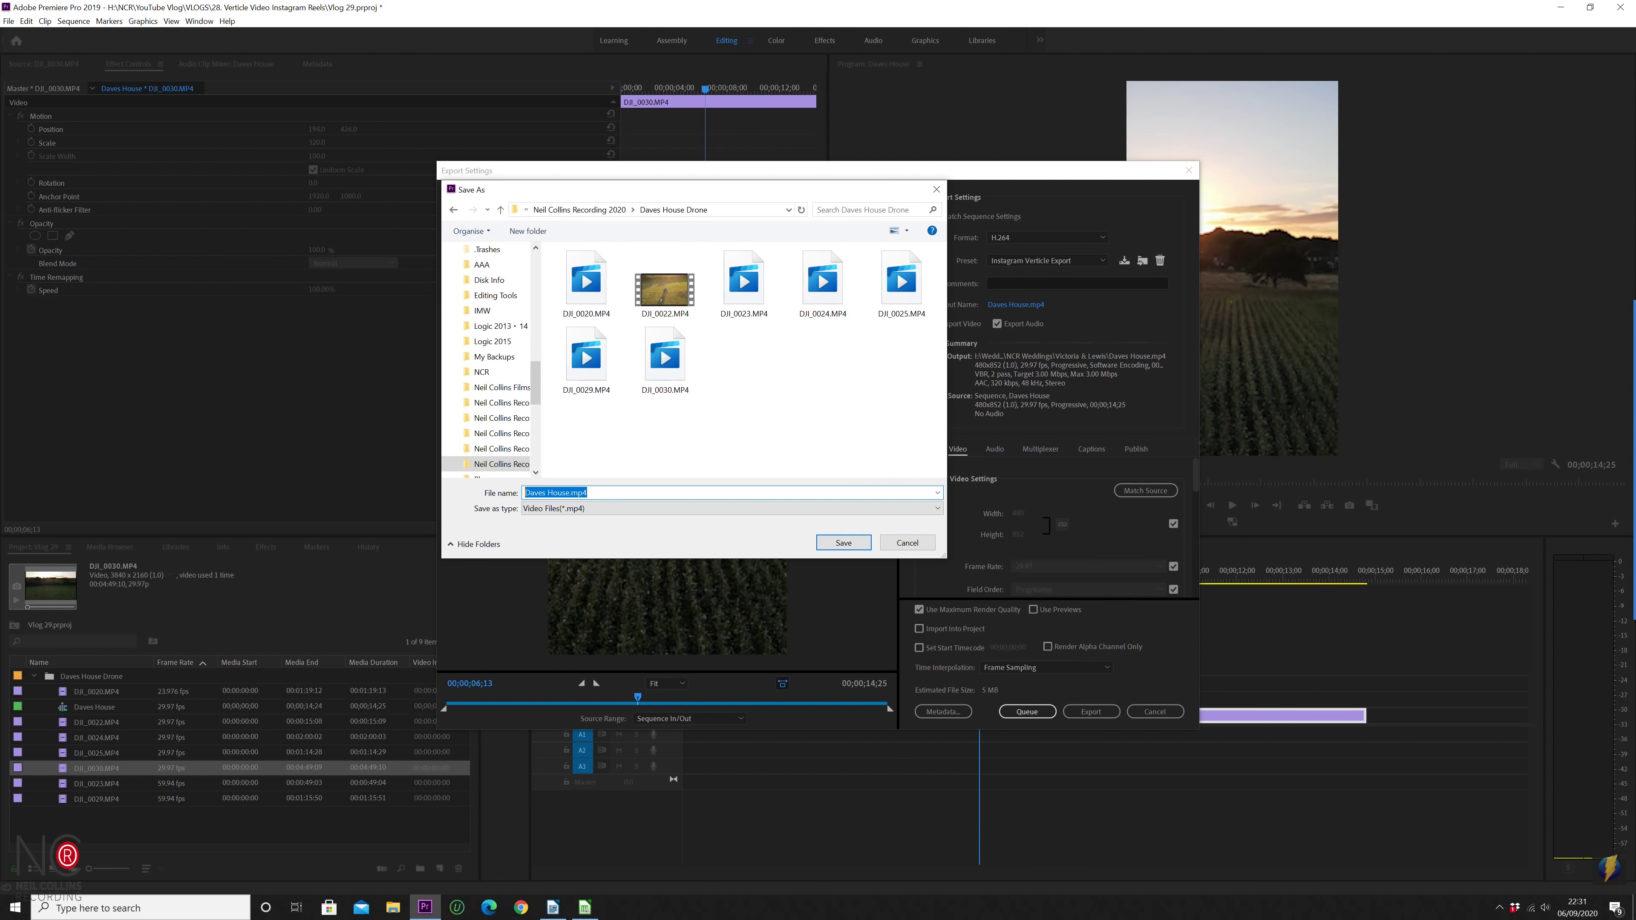
Step: Set the export's output file to "Dave Insta Verticle.mp4" in the Daves House Drone folder
{"action": "type", "text": "Dave Insta Verticle"}
{"action": "key", "text": "Return"}
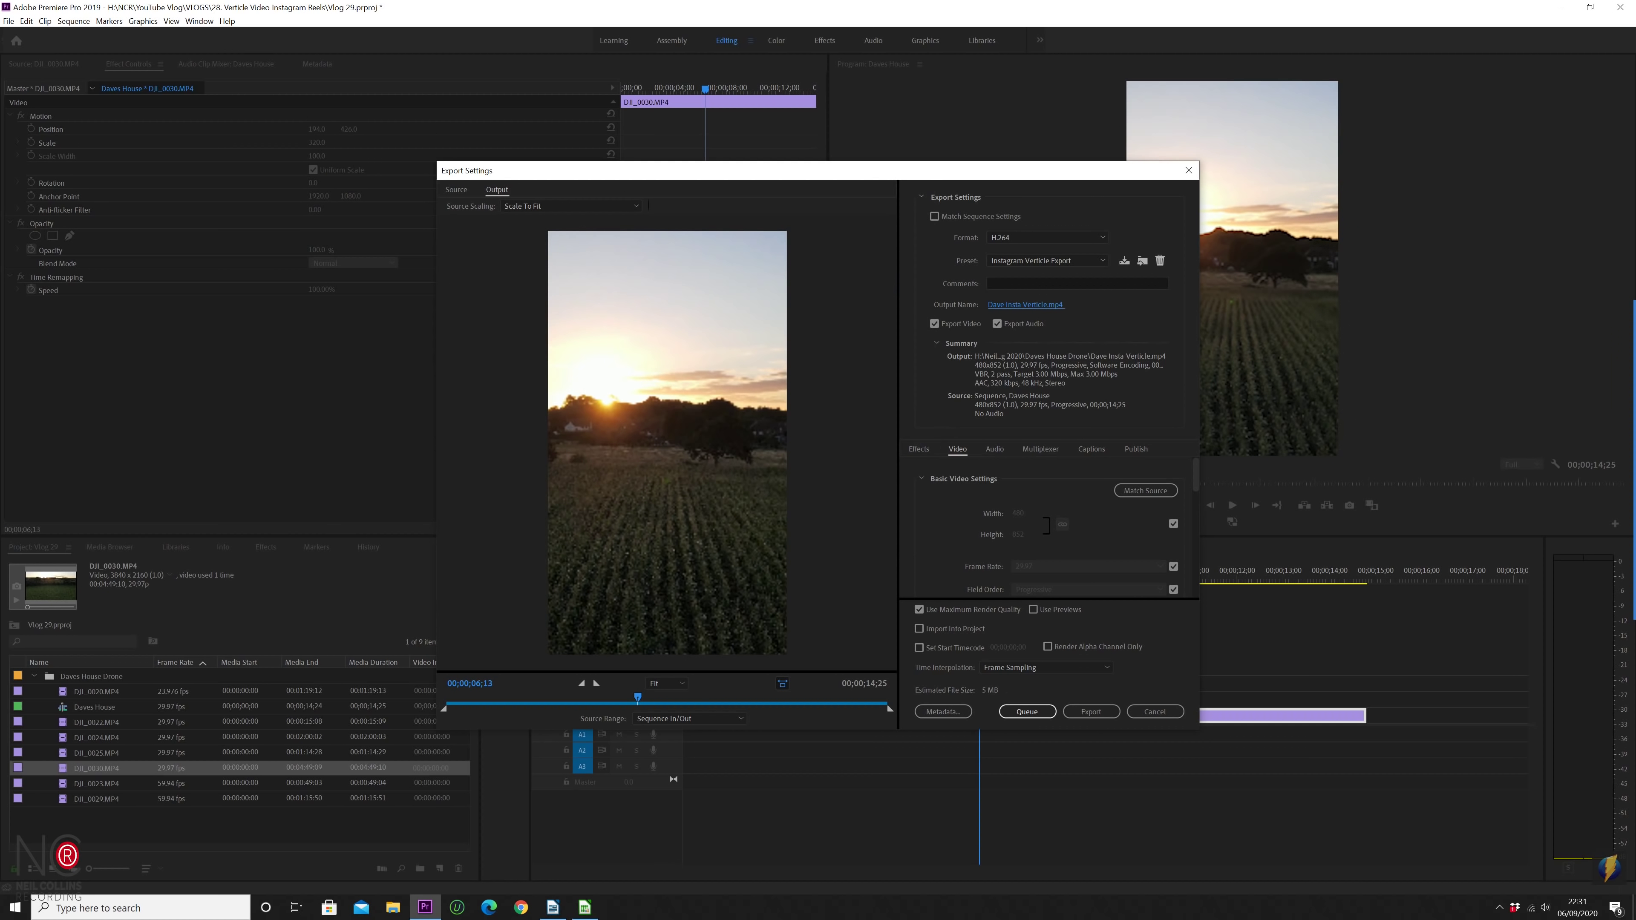